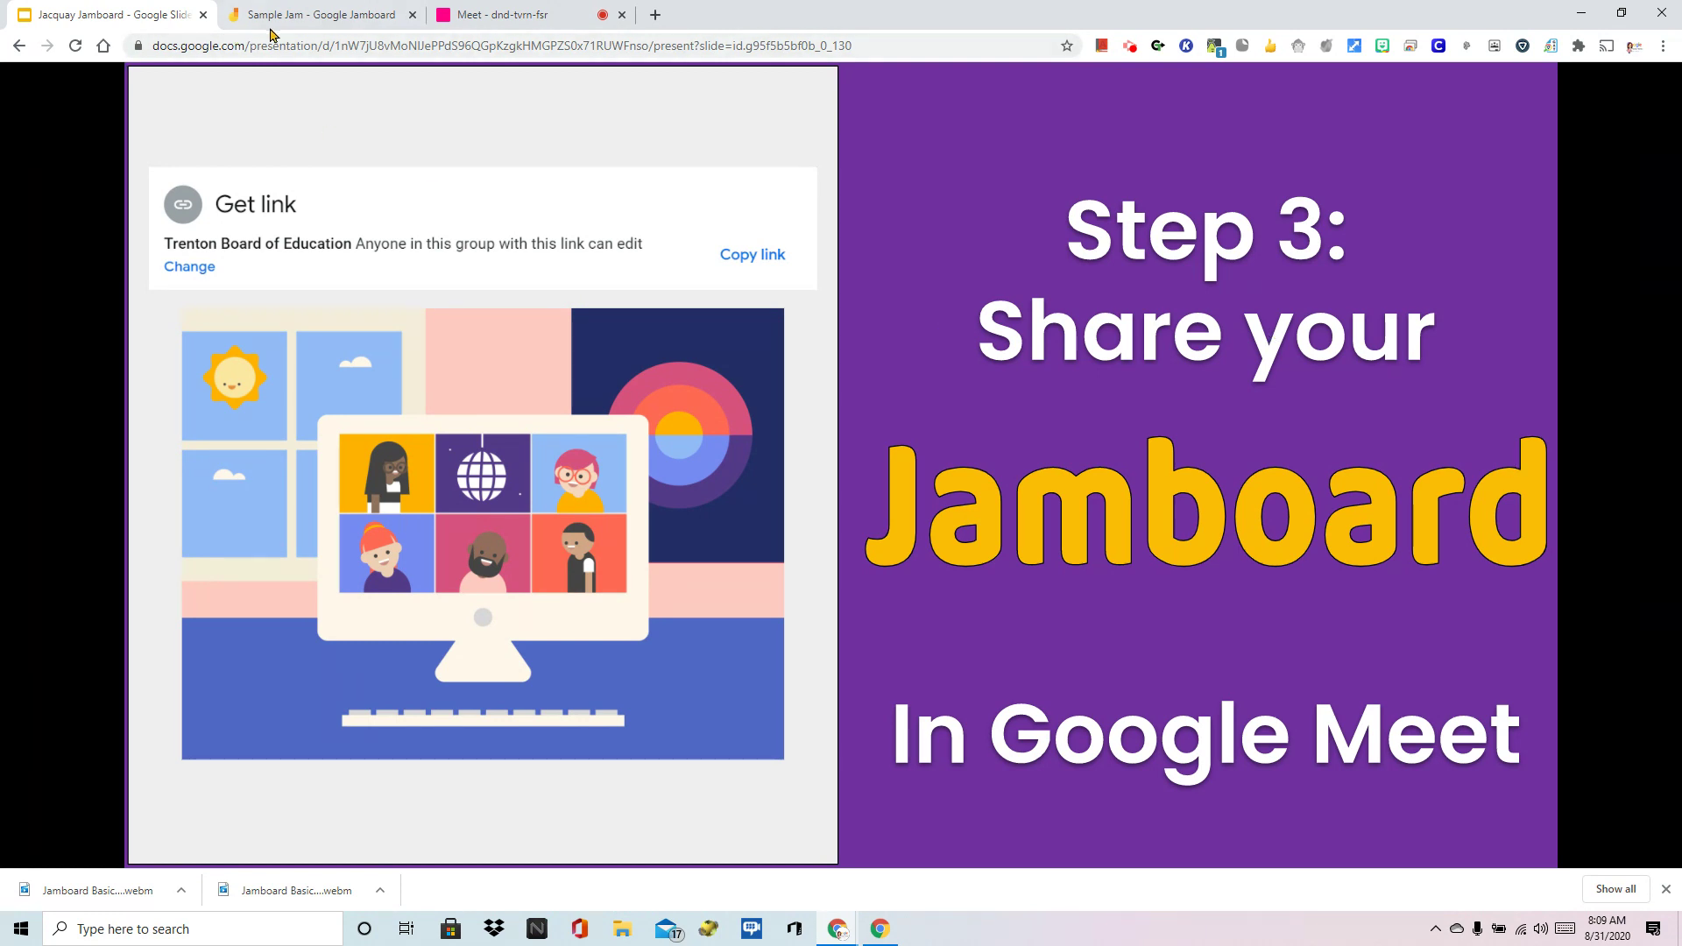
Switch to the Sample Jam Jamboard tab showing the Four Corners A–D frame
{"action": "left_click", "coordinate": [296, 17]}
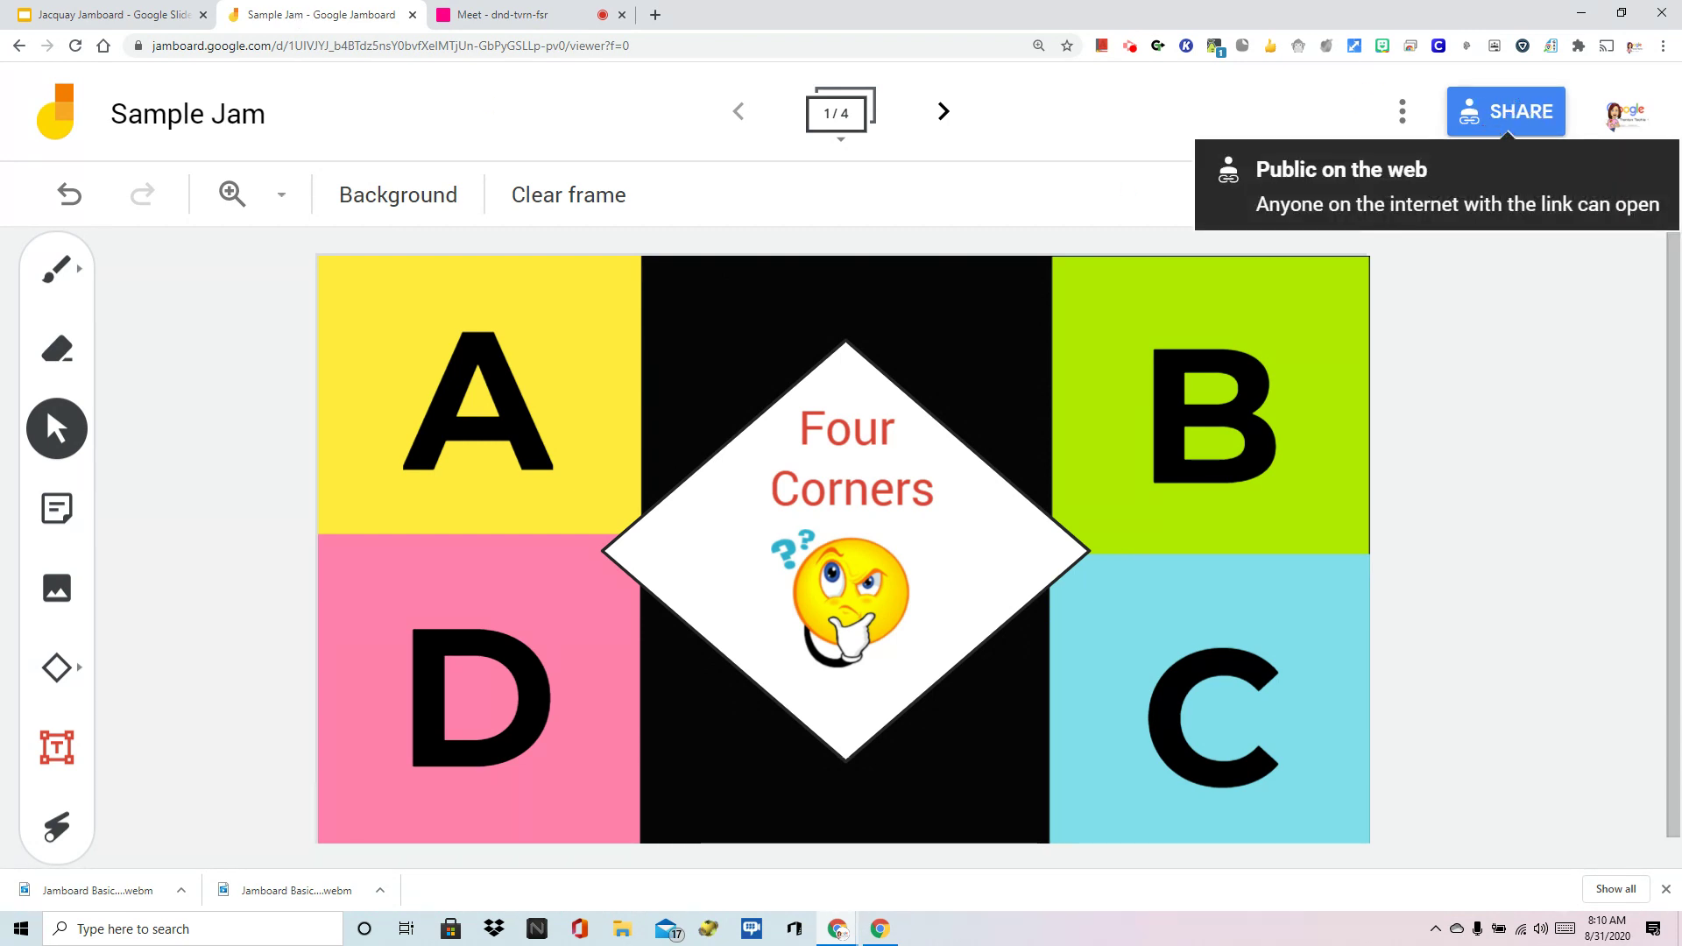
Open the Share dialog for the Sample Jam board
{"action": "left_click", "coordinate": [1506, 123]}
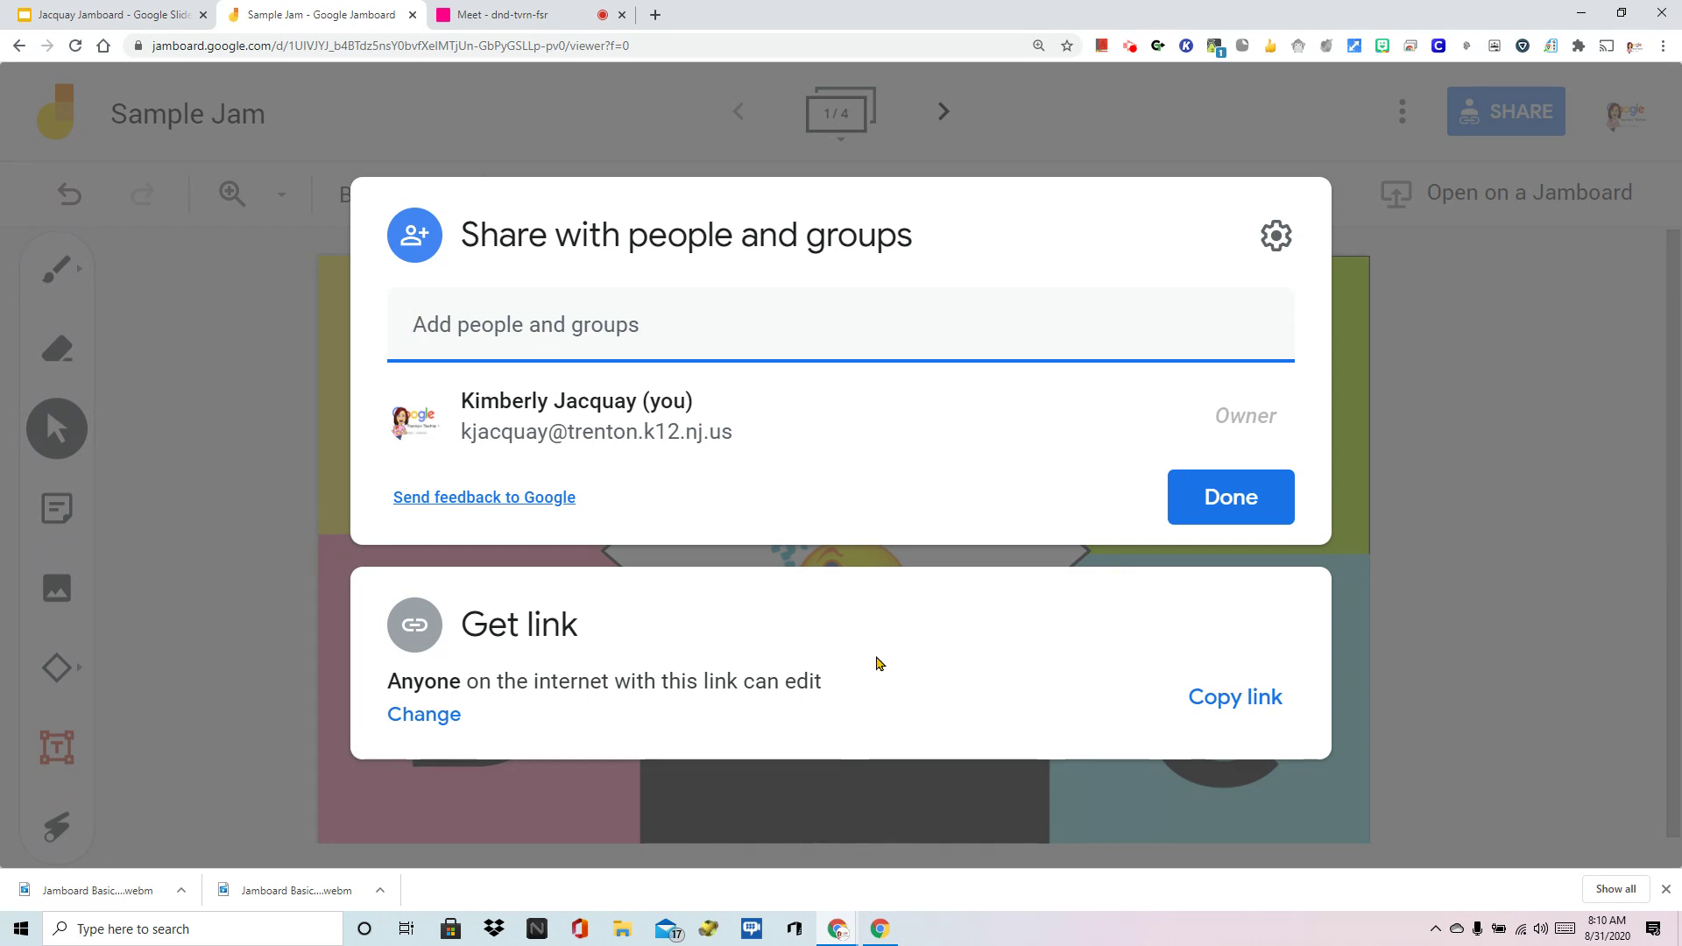
Set link access to Anyone with the link as Editor and copy the link
{"action": "left_click", "coordinate": [727, 681]}
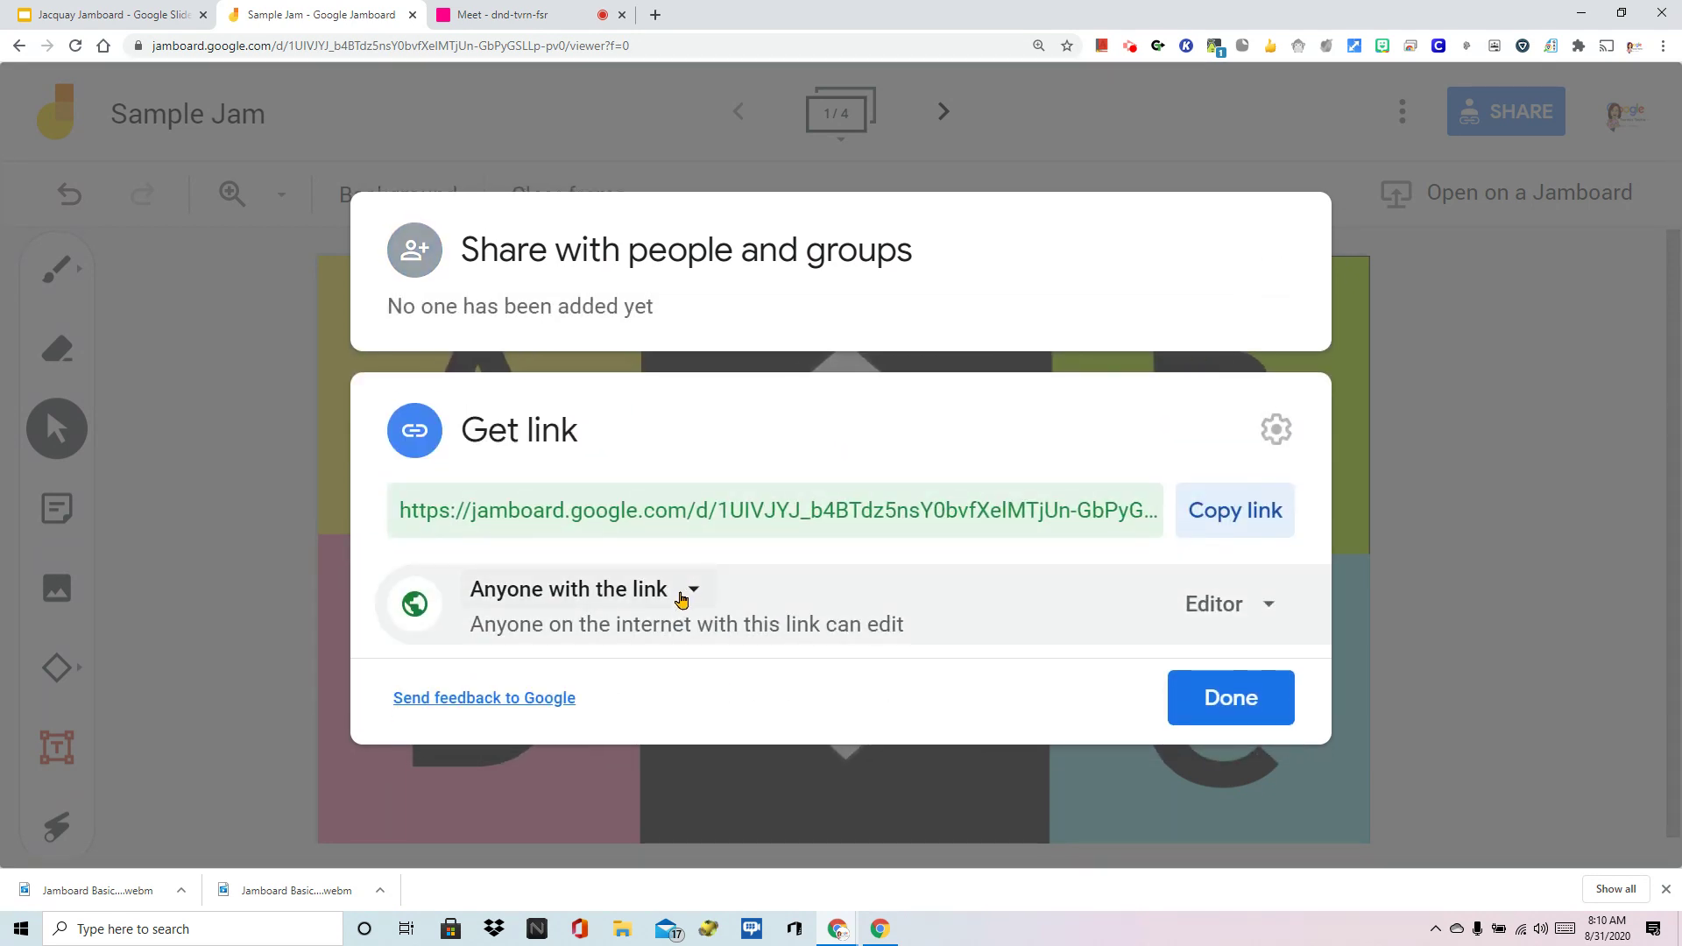
{"action": "left_click", "coordinate": [681, 596]}
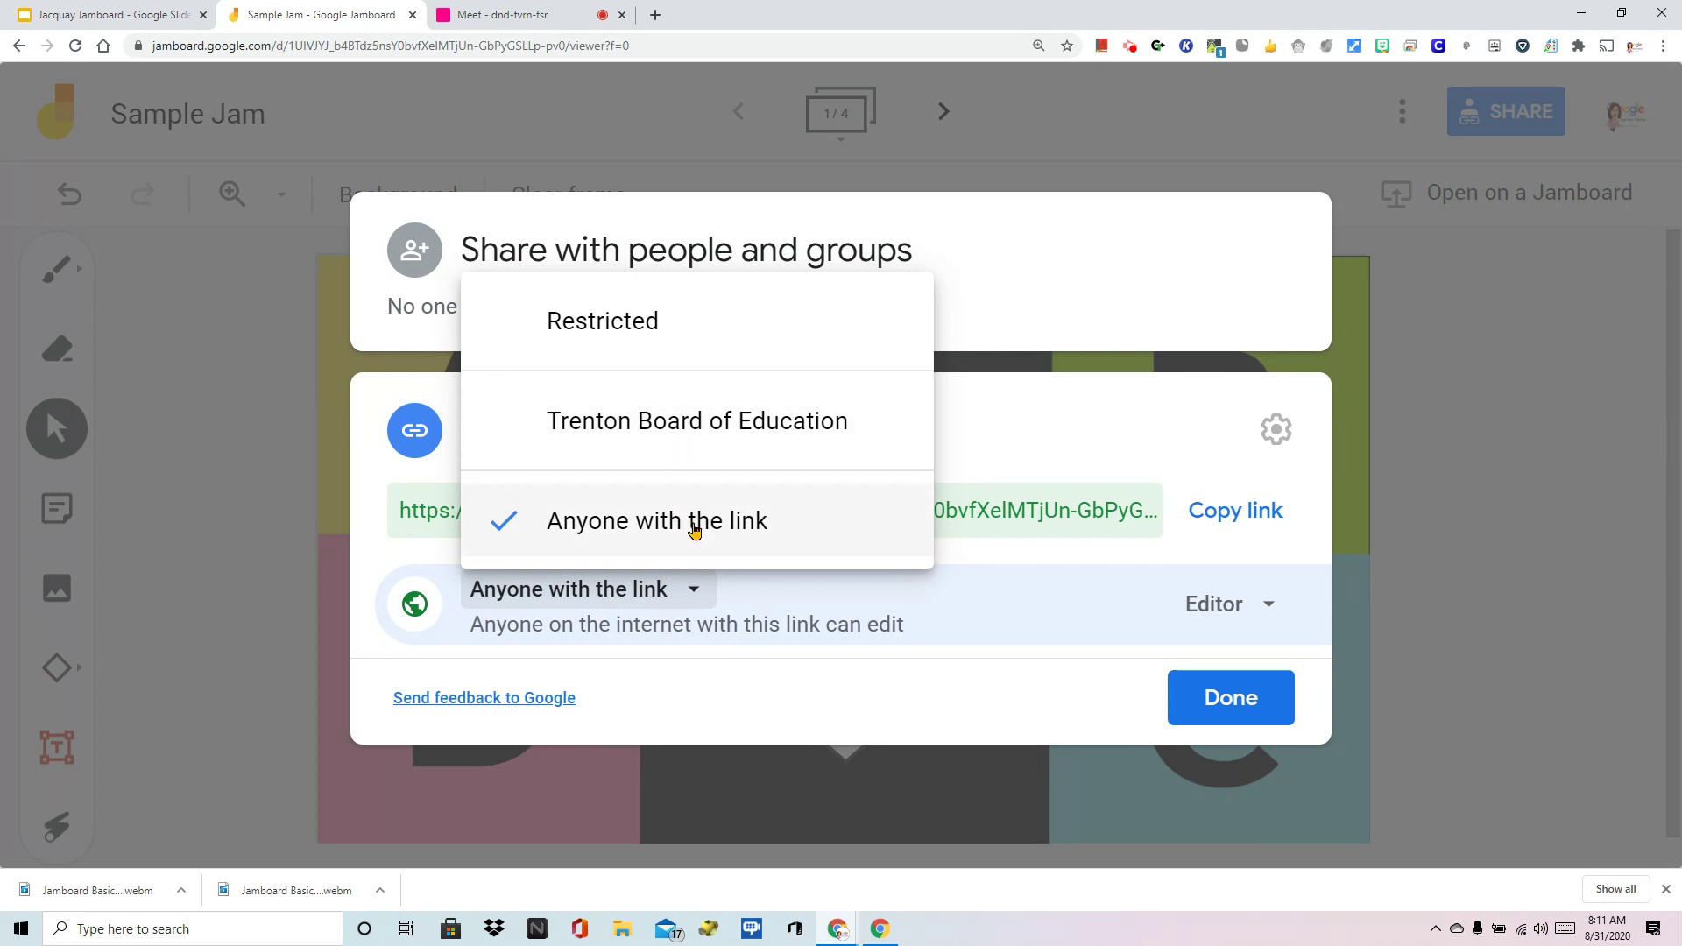
{"action": "left_click", "coordinate": [980, 636]}
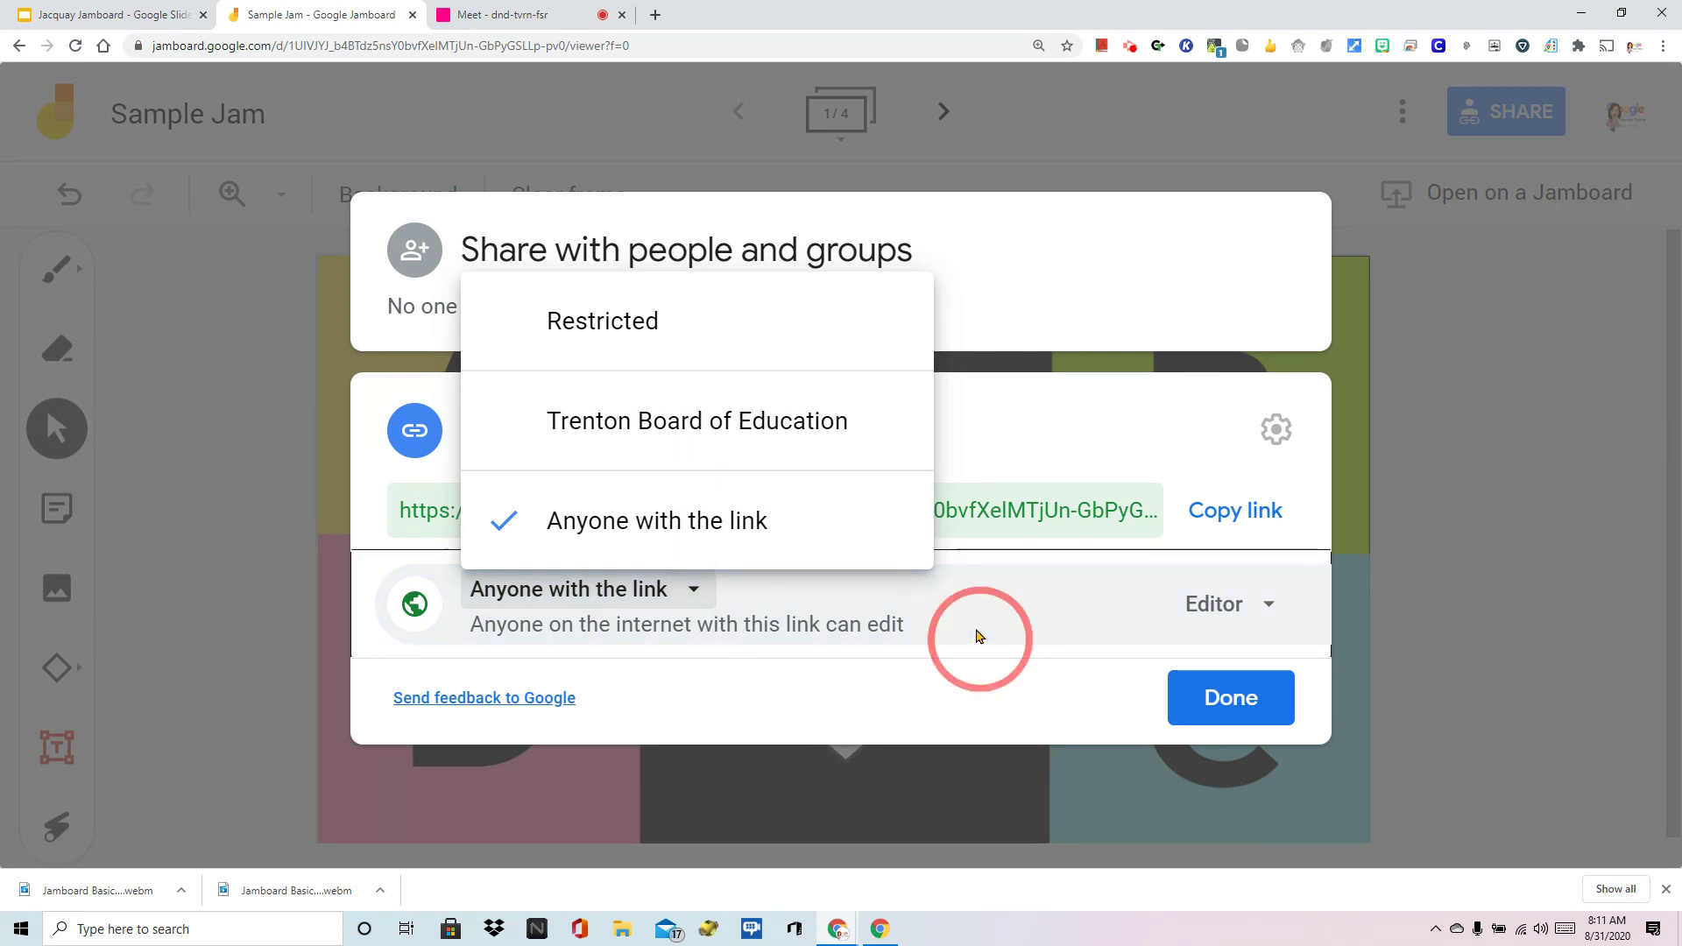
{"action": "left_click", "coordinate": [1258, 603]}
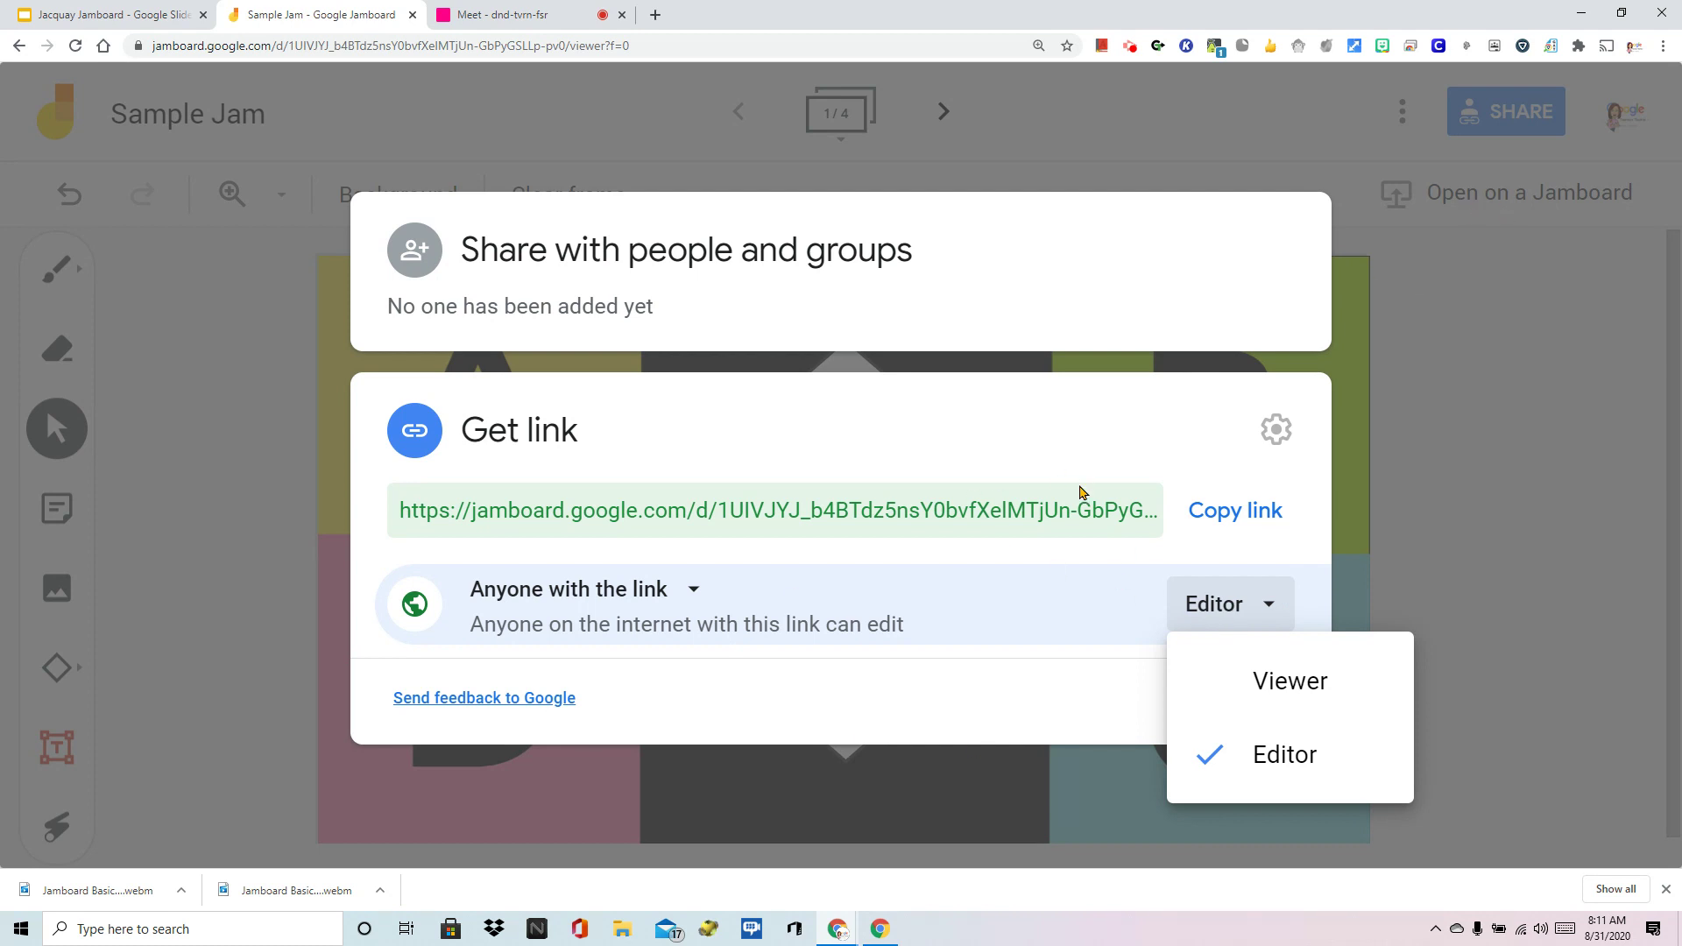
{"action": "left_click", "coordinate": [1288, 682]}
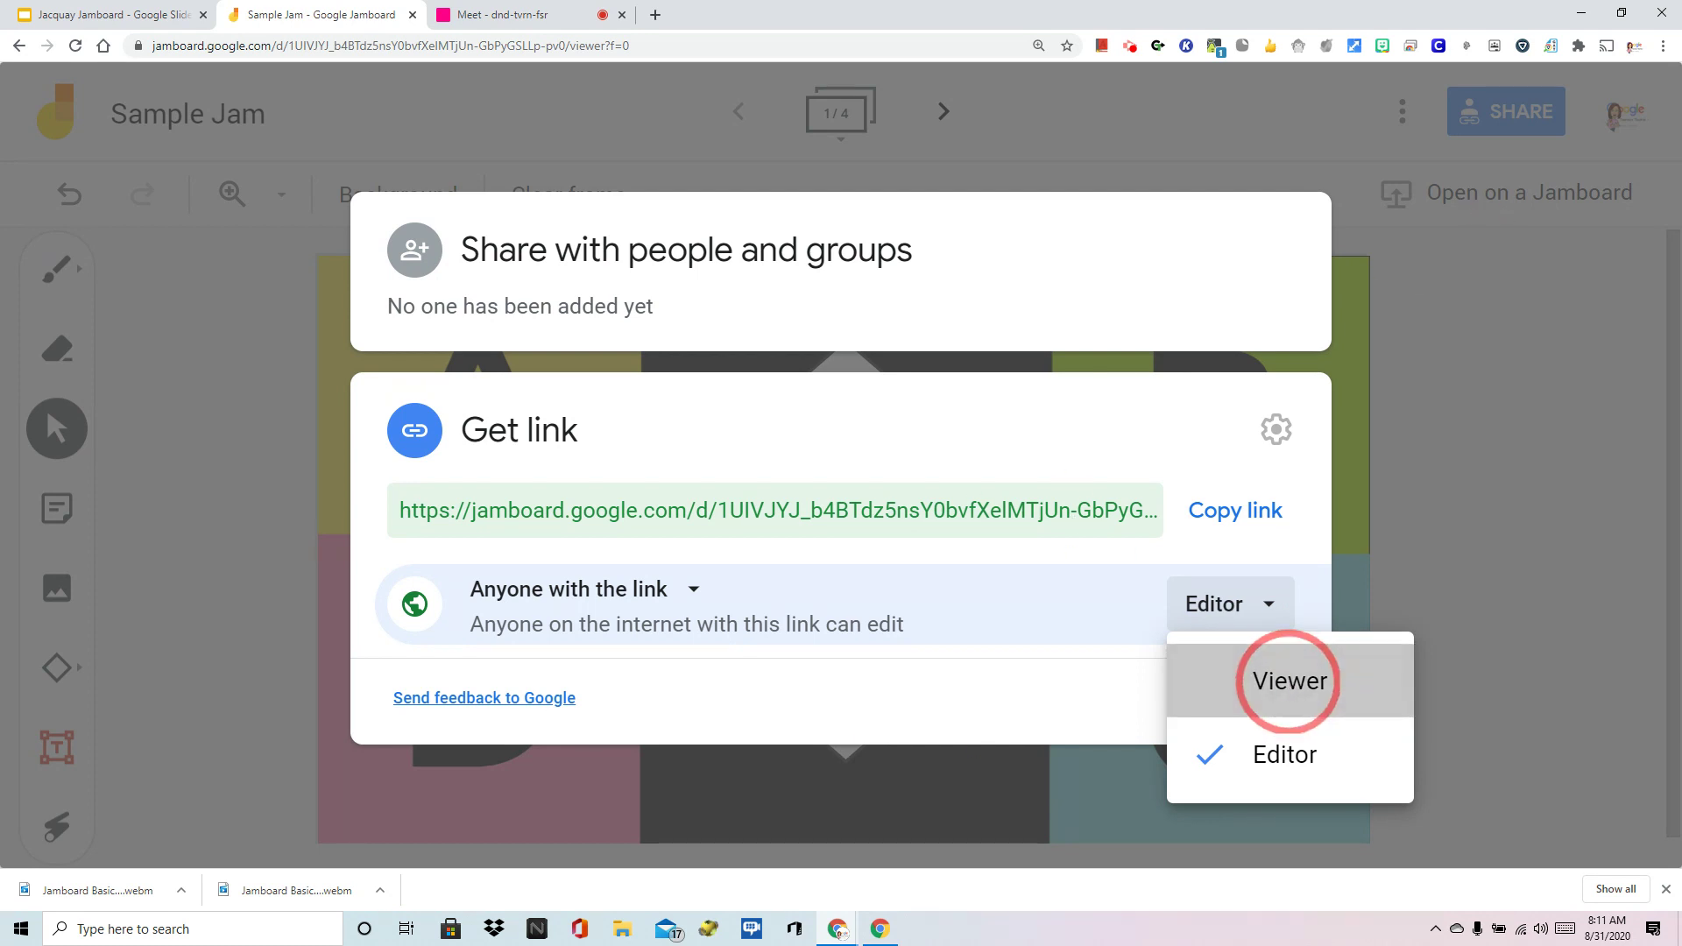
{"action": "left_click", "coordinate": [1279, 755]}
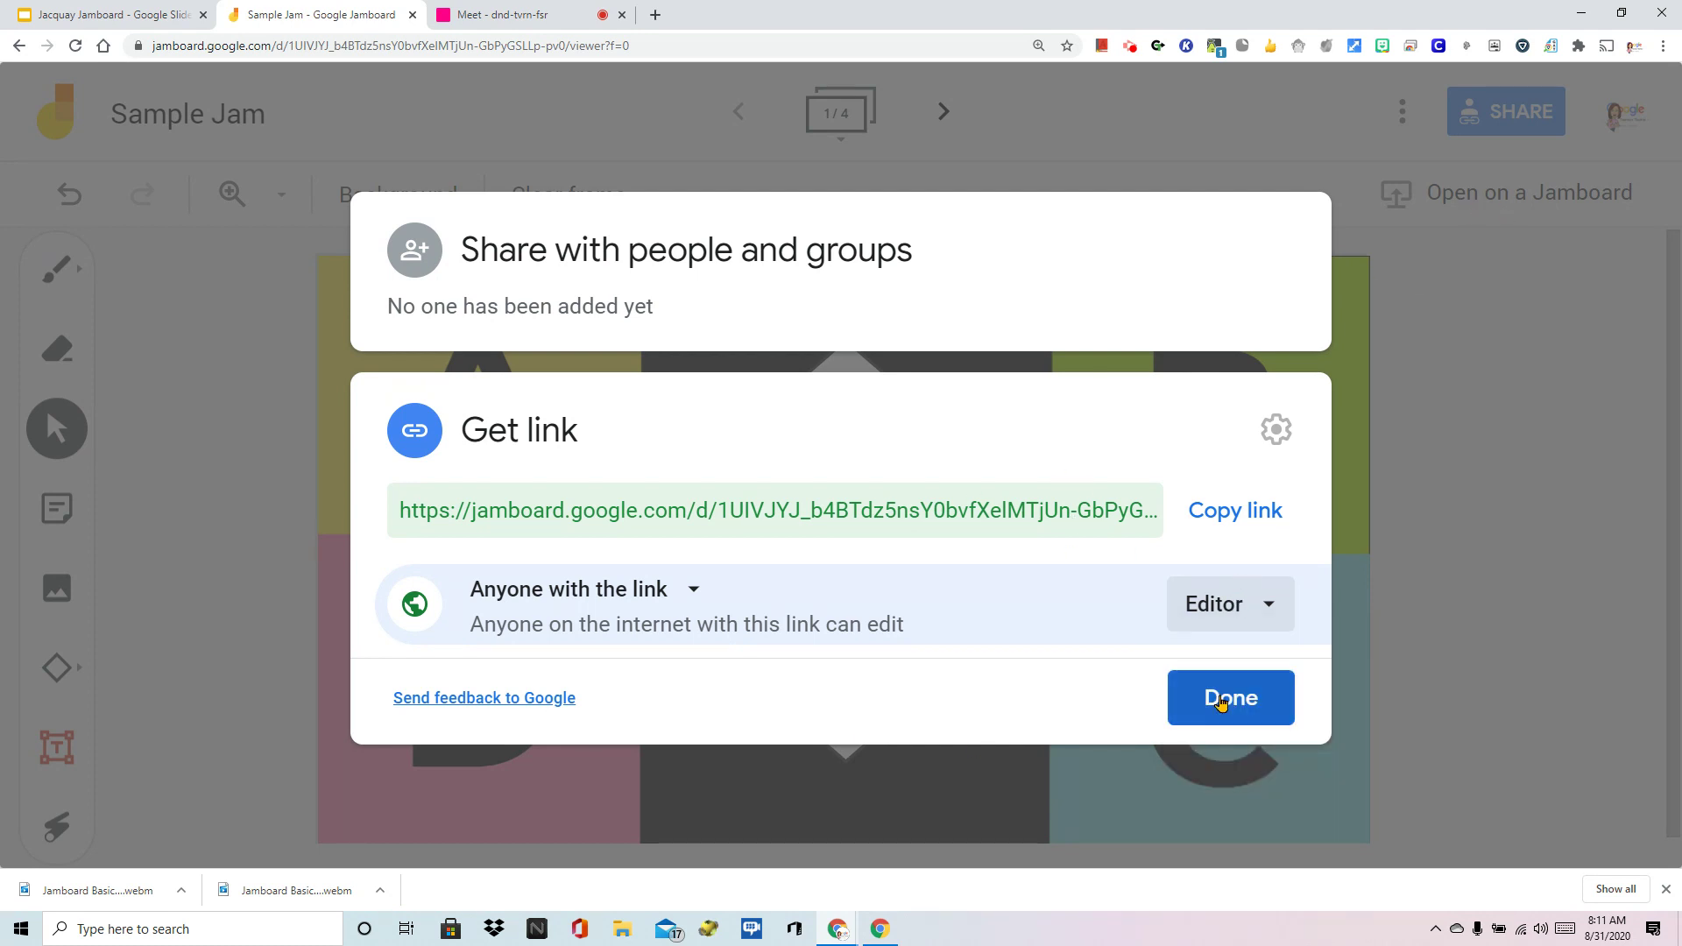
{"action": "left_click", "coordinate": [1207, 515]}
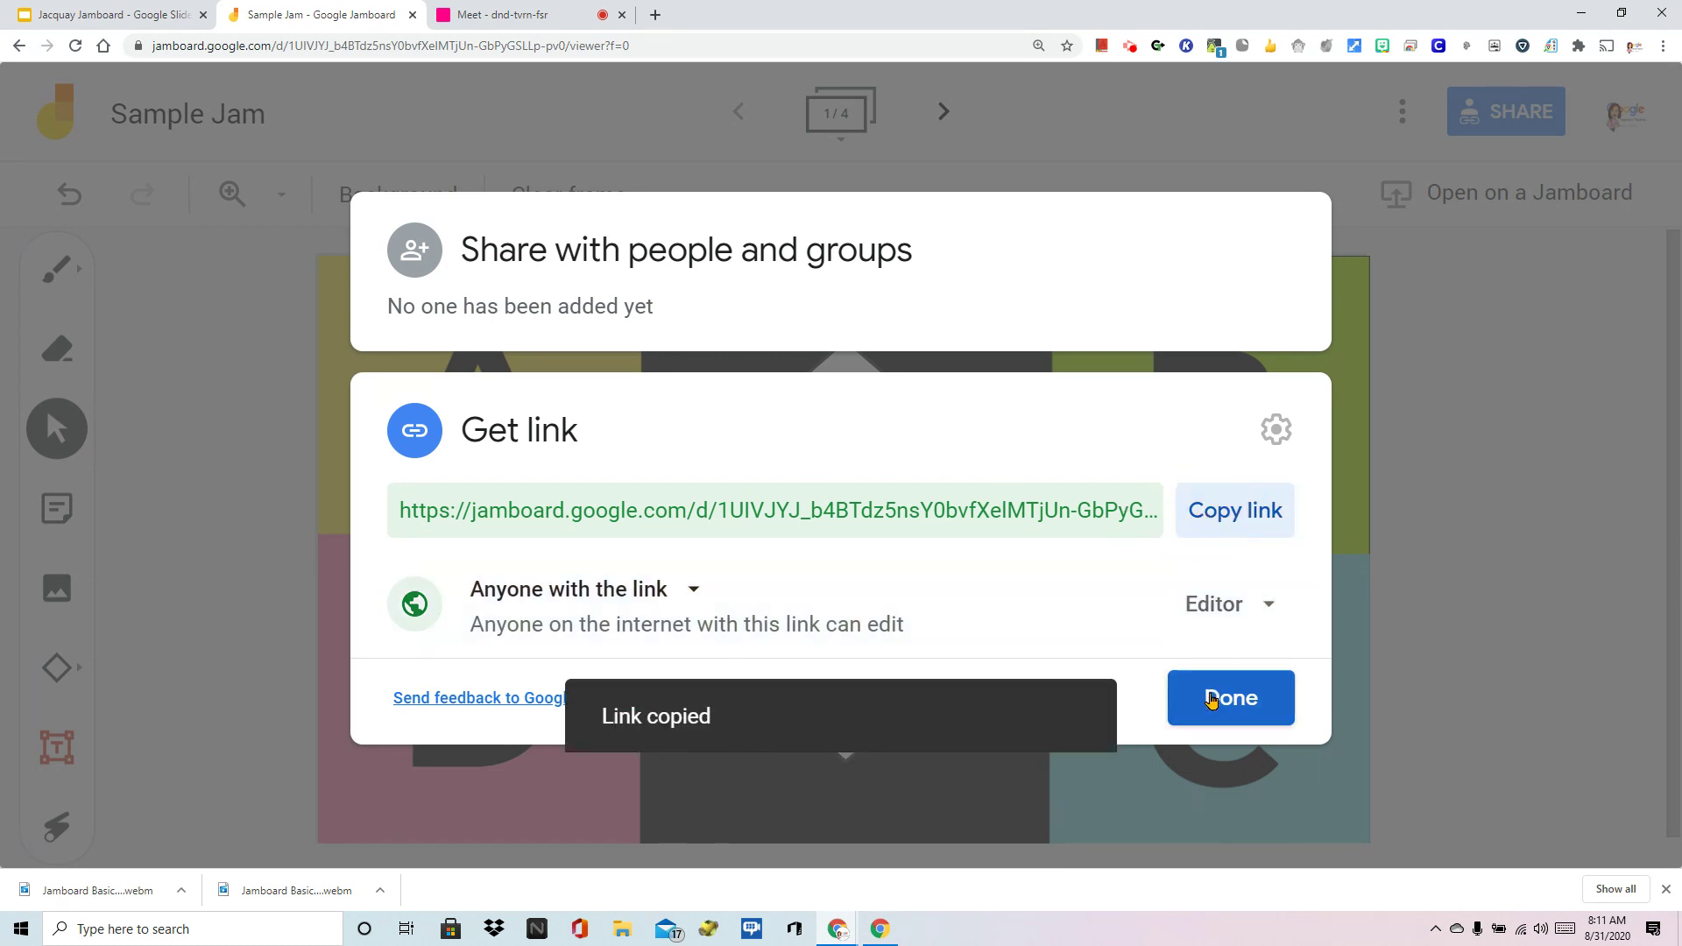
Copy the edit link once more from the Share dialog, then go to the Meet call
{"action": "left_click", "coordinate": [1210, 698]}
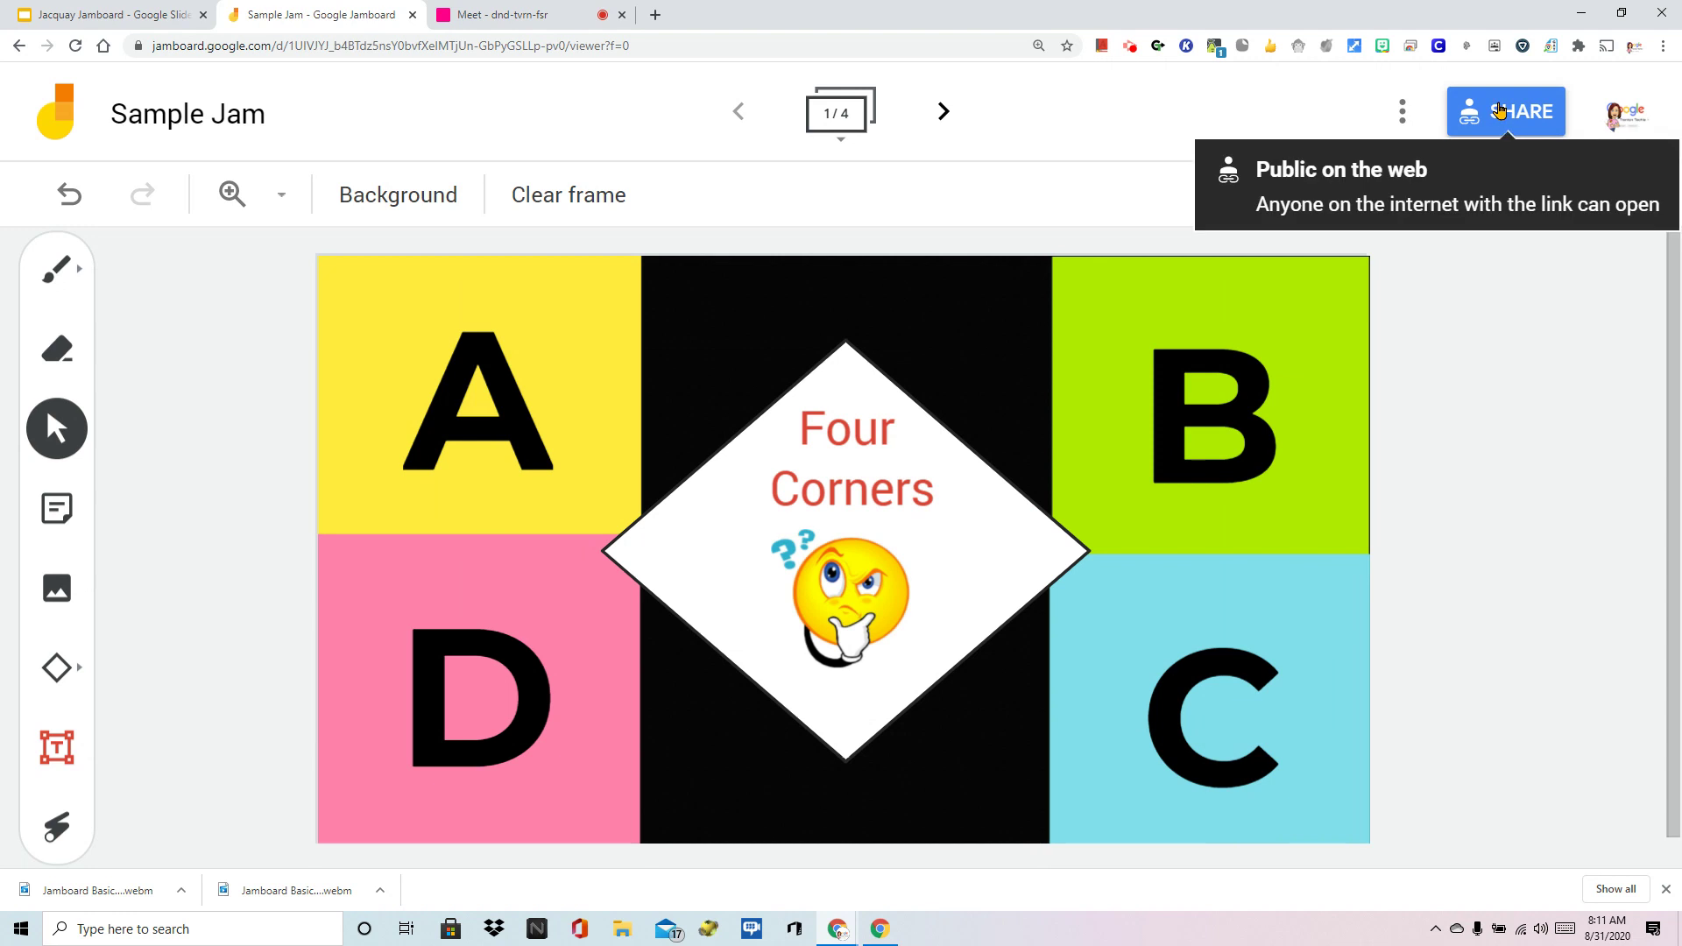
{"action": "left_click", "coordinate": [1499, 111]}
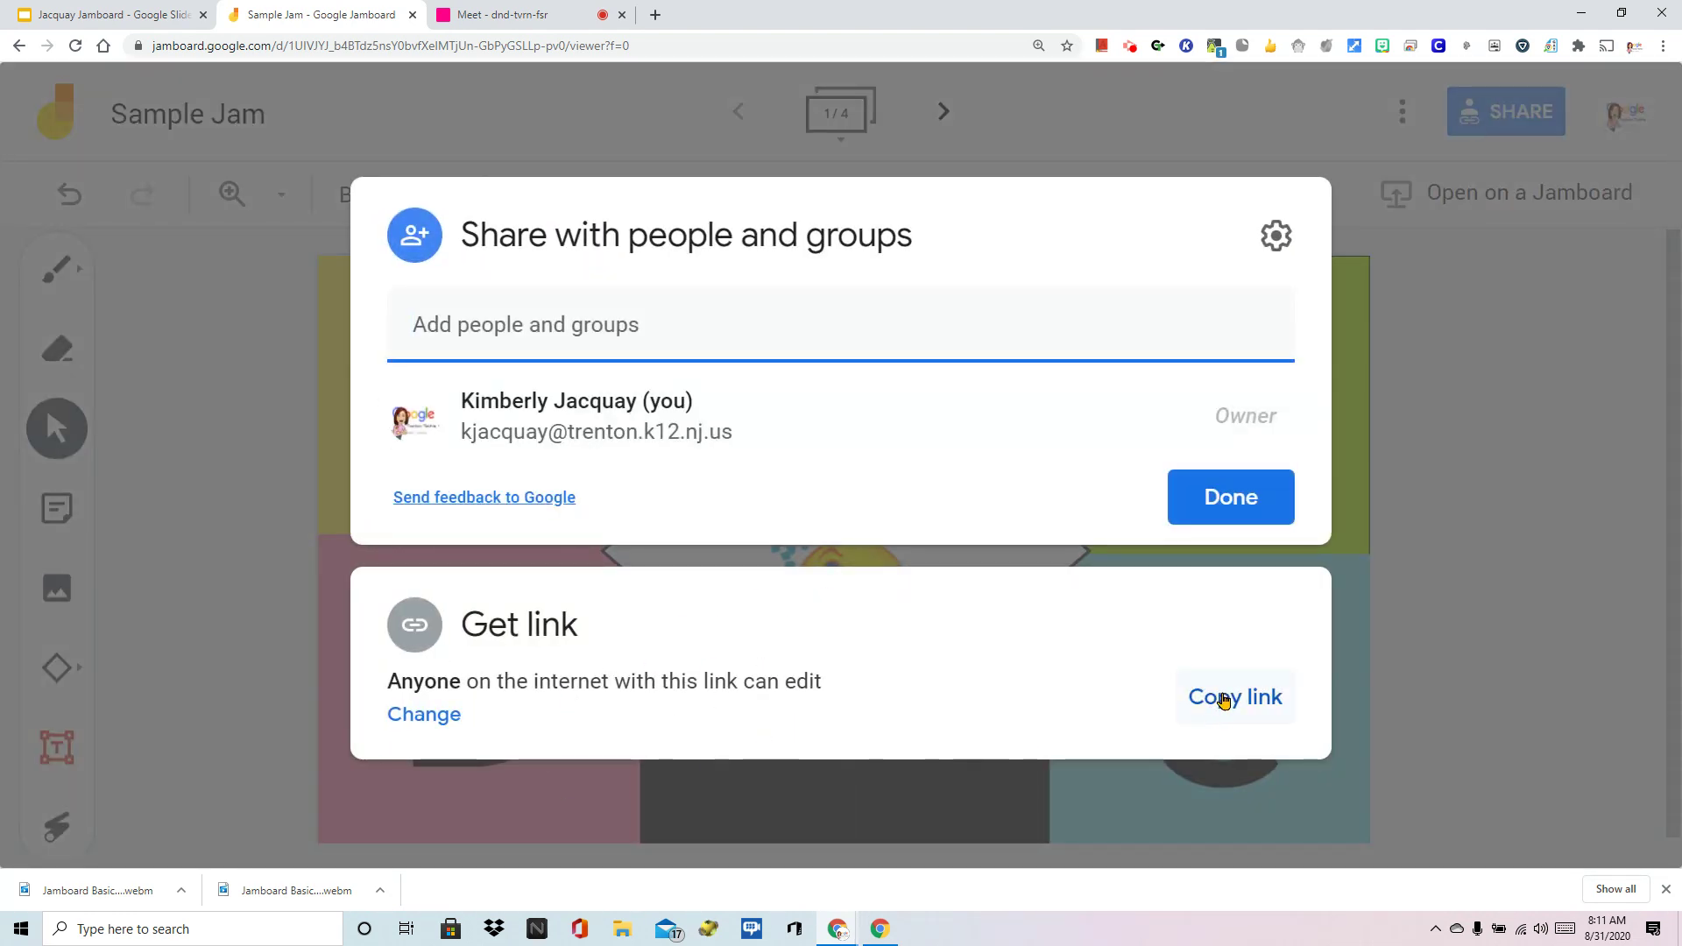
{"action": "left_click", "coordinate": [1224, 698]}
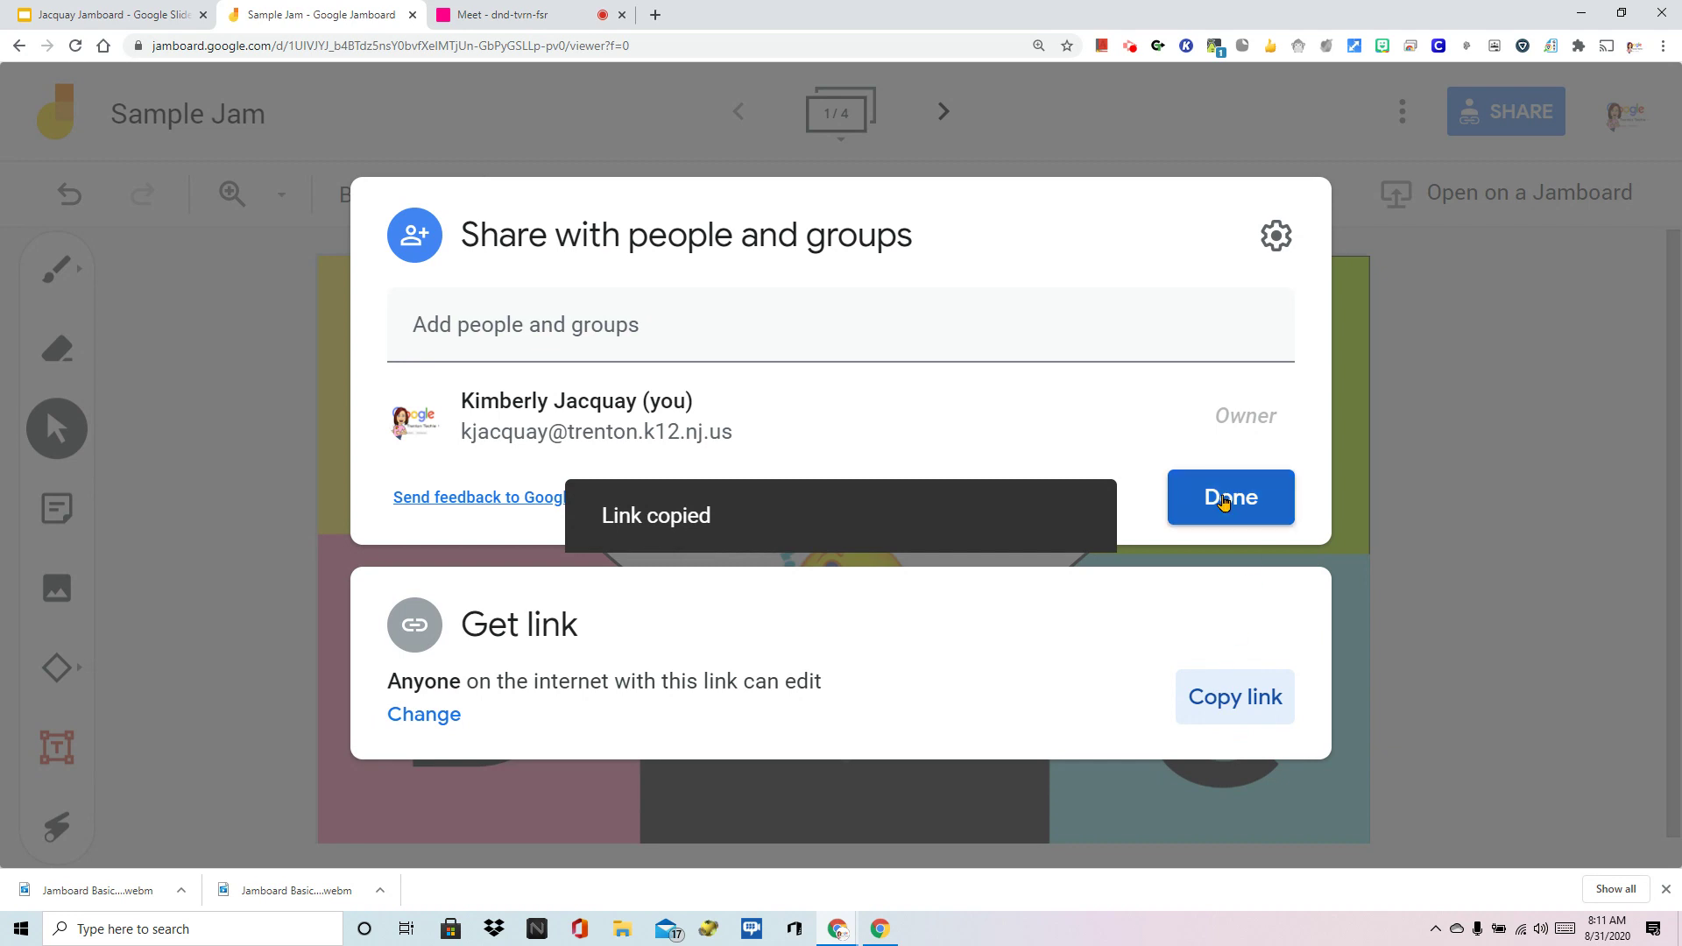
{"action": "left_click", "coordinate": [1223, 499]}
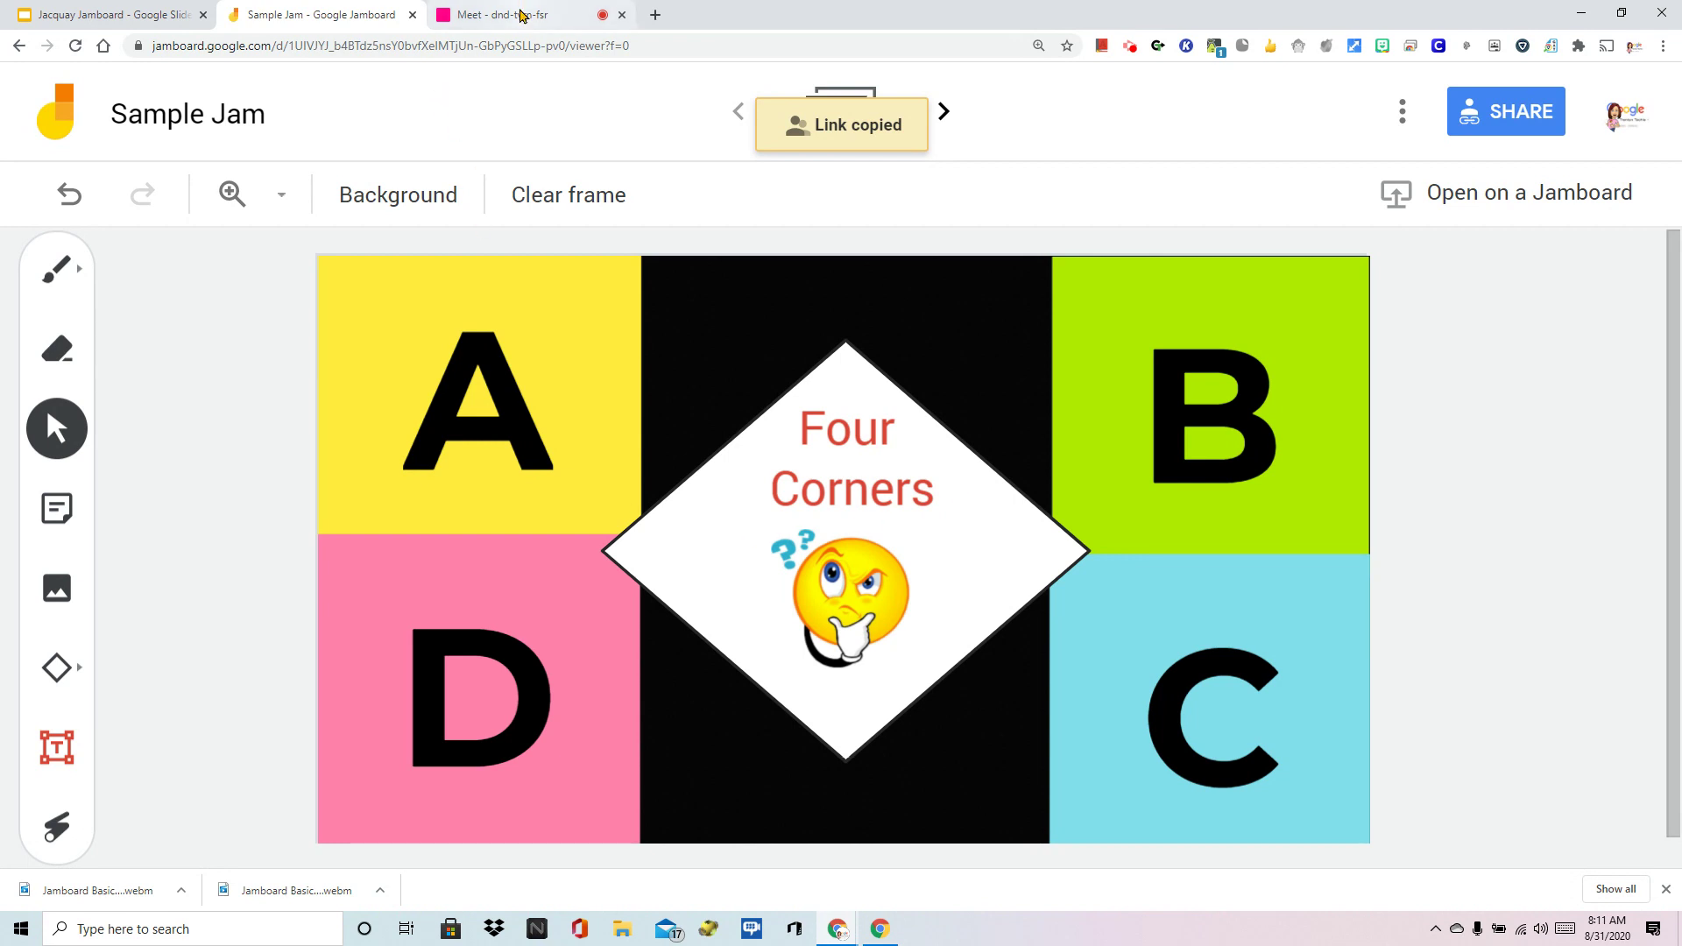
{"action": "left_click", "coordinate": [520, 15]}
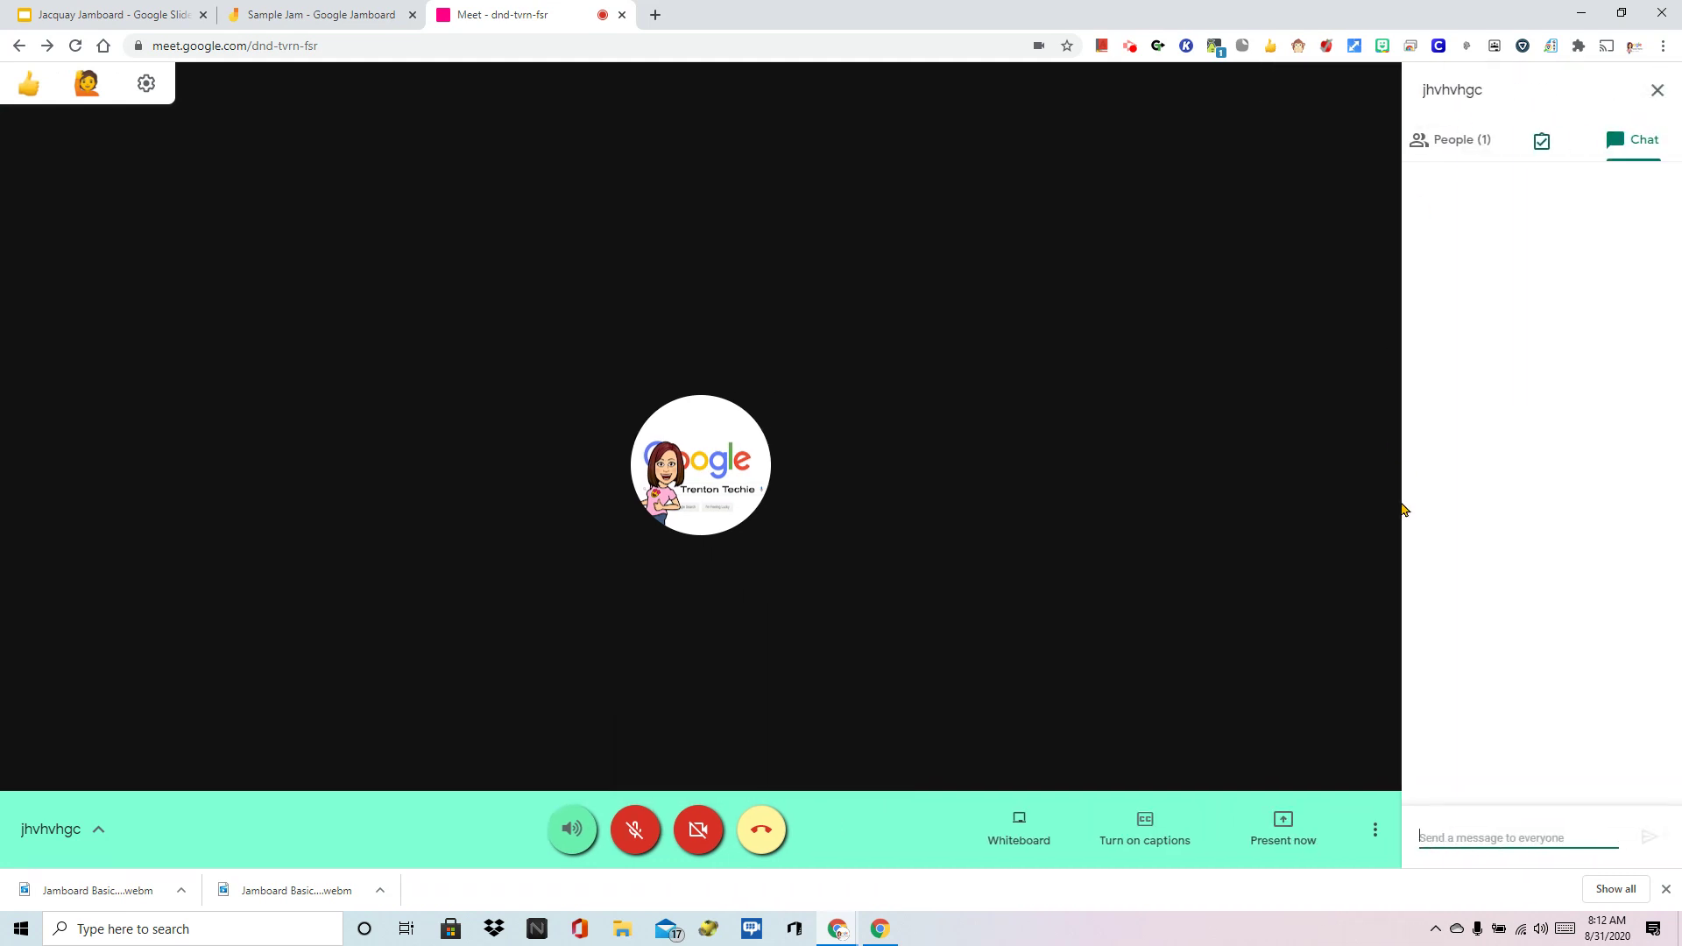
Paste the copied Jamboard edit link into the Meet chat and send it to everyone
{"action": "left_click", "coordinate": [1424, 837]}
{"action": "right_click", "coordinate": [1424, 838]}
{"action": "left_click", "coordinate": [1498, 679]}
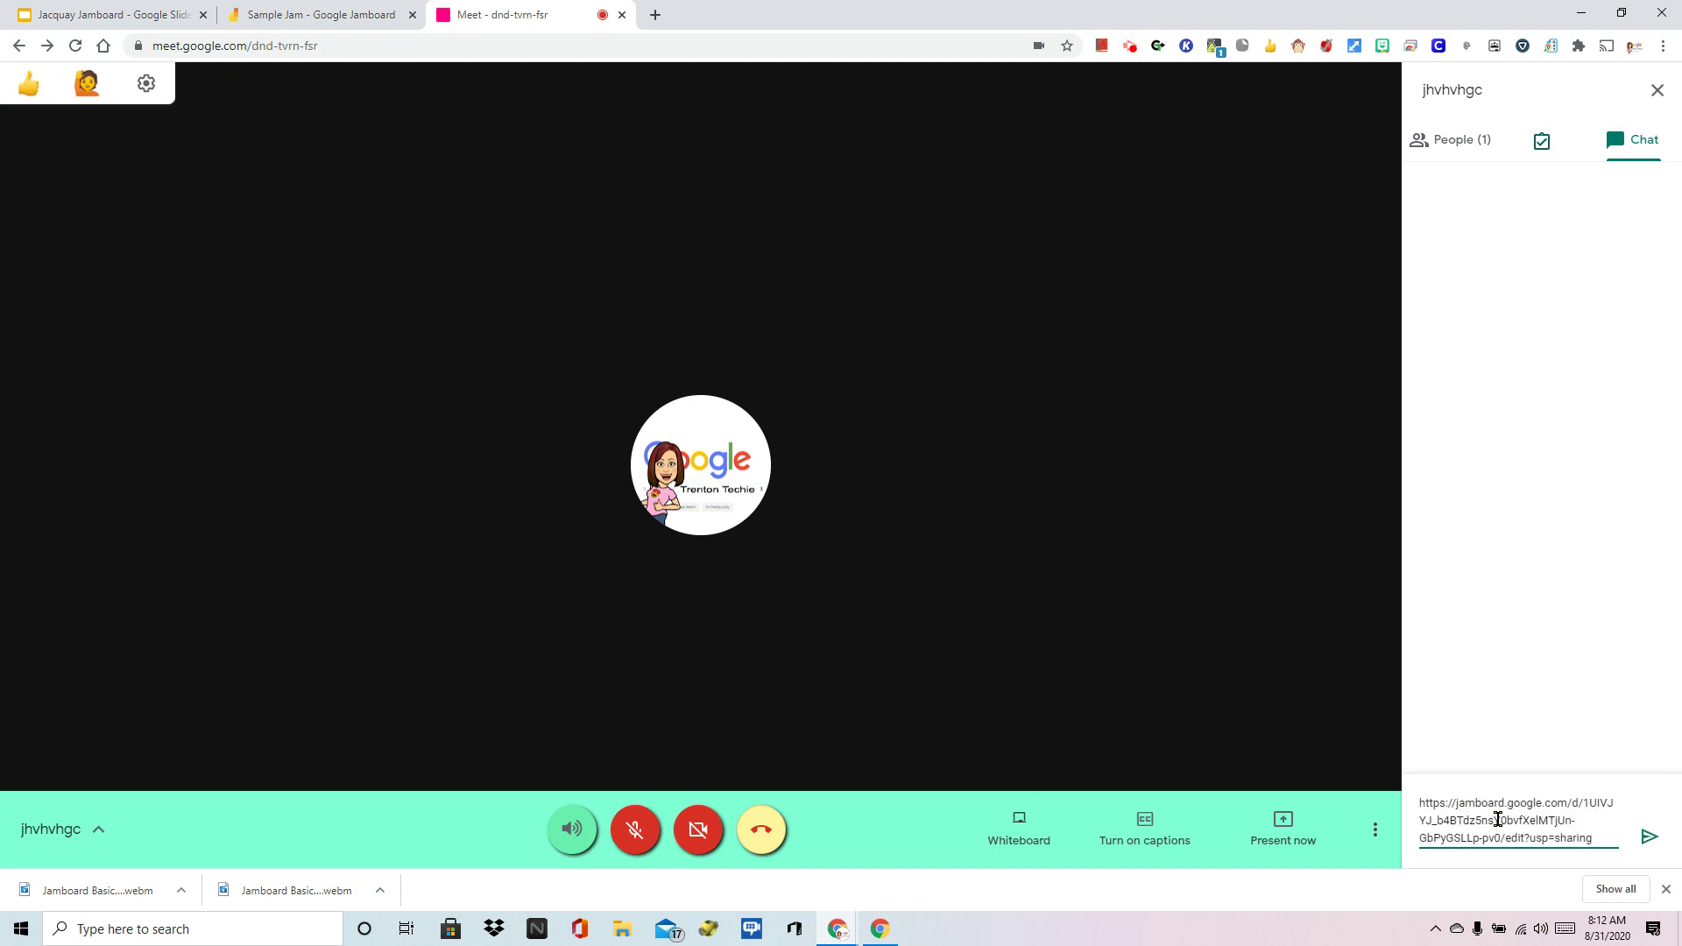
{"action": "left_click", "coordinate": [1651, 841]}
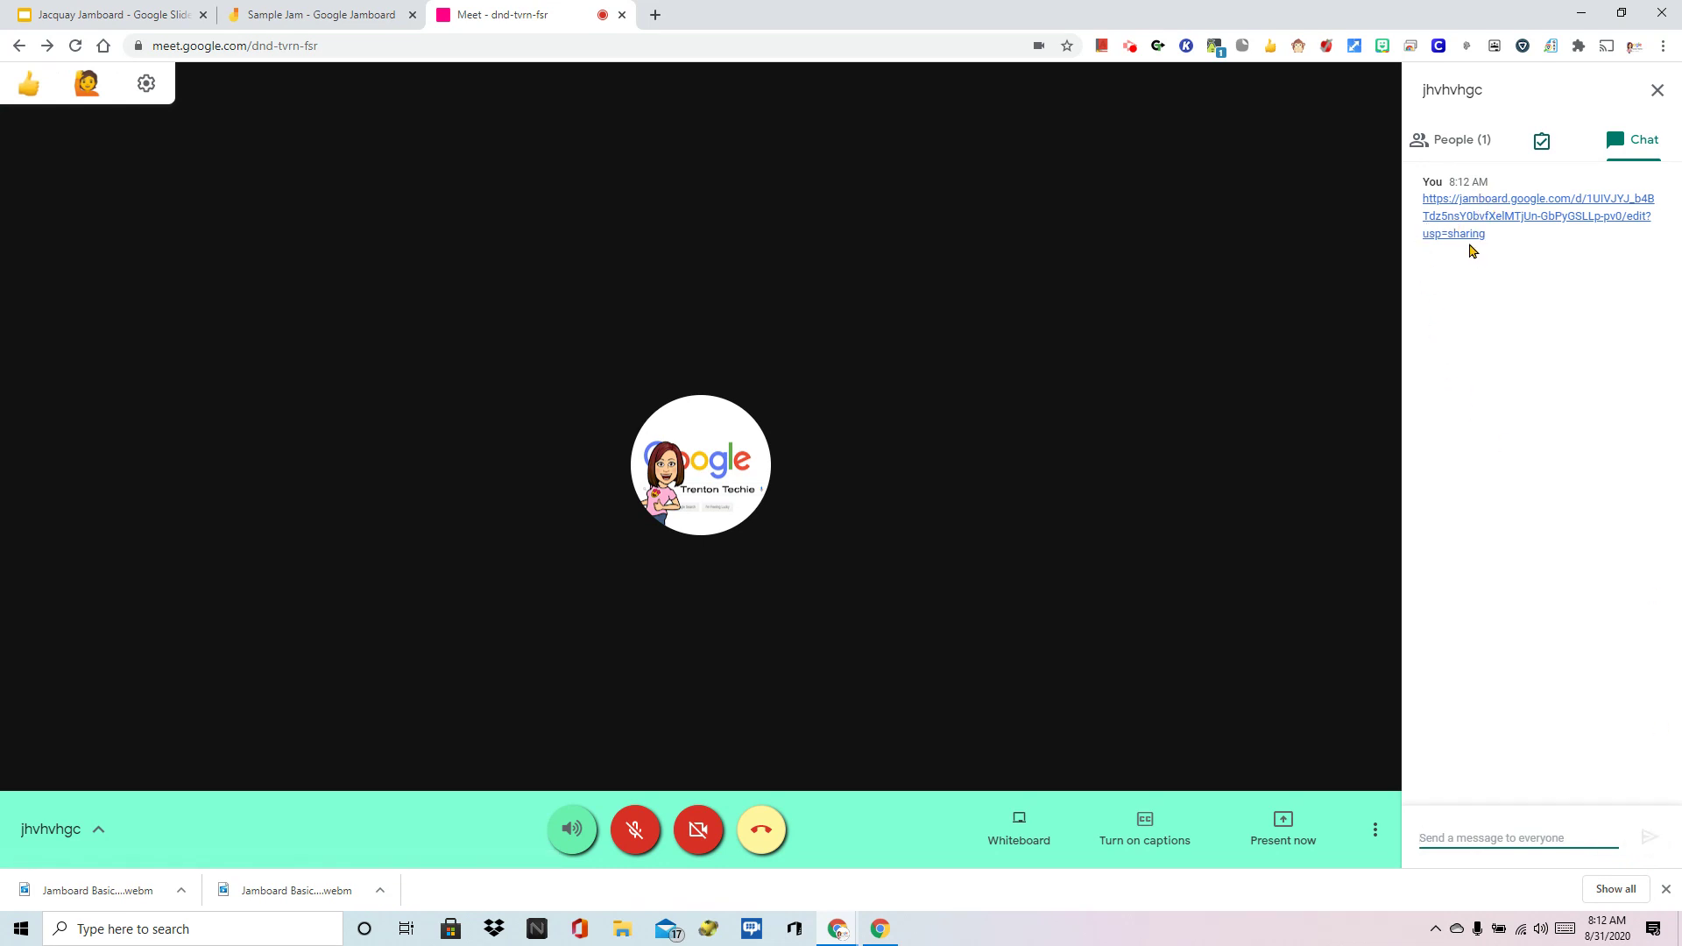
Return to the chat panel and open the posted Jamboard link
{"action": "left_click", "coordinate": [1542, 141]}
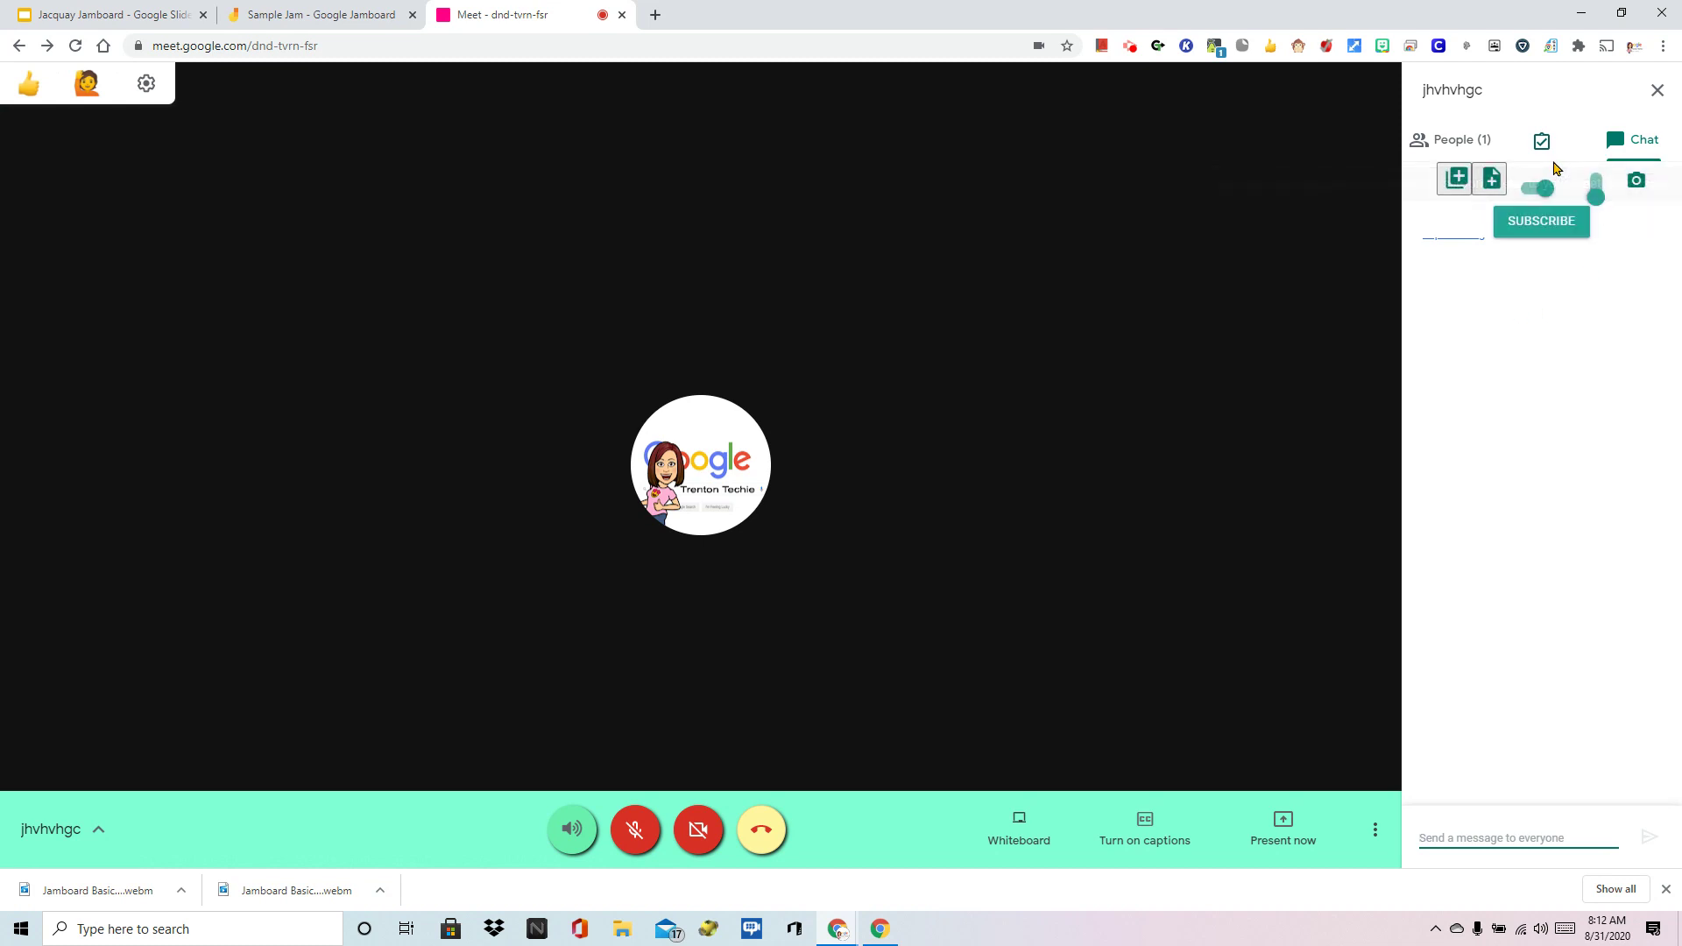
{"action": "left_click", "coordinate": [1625, 141]}
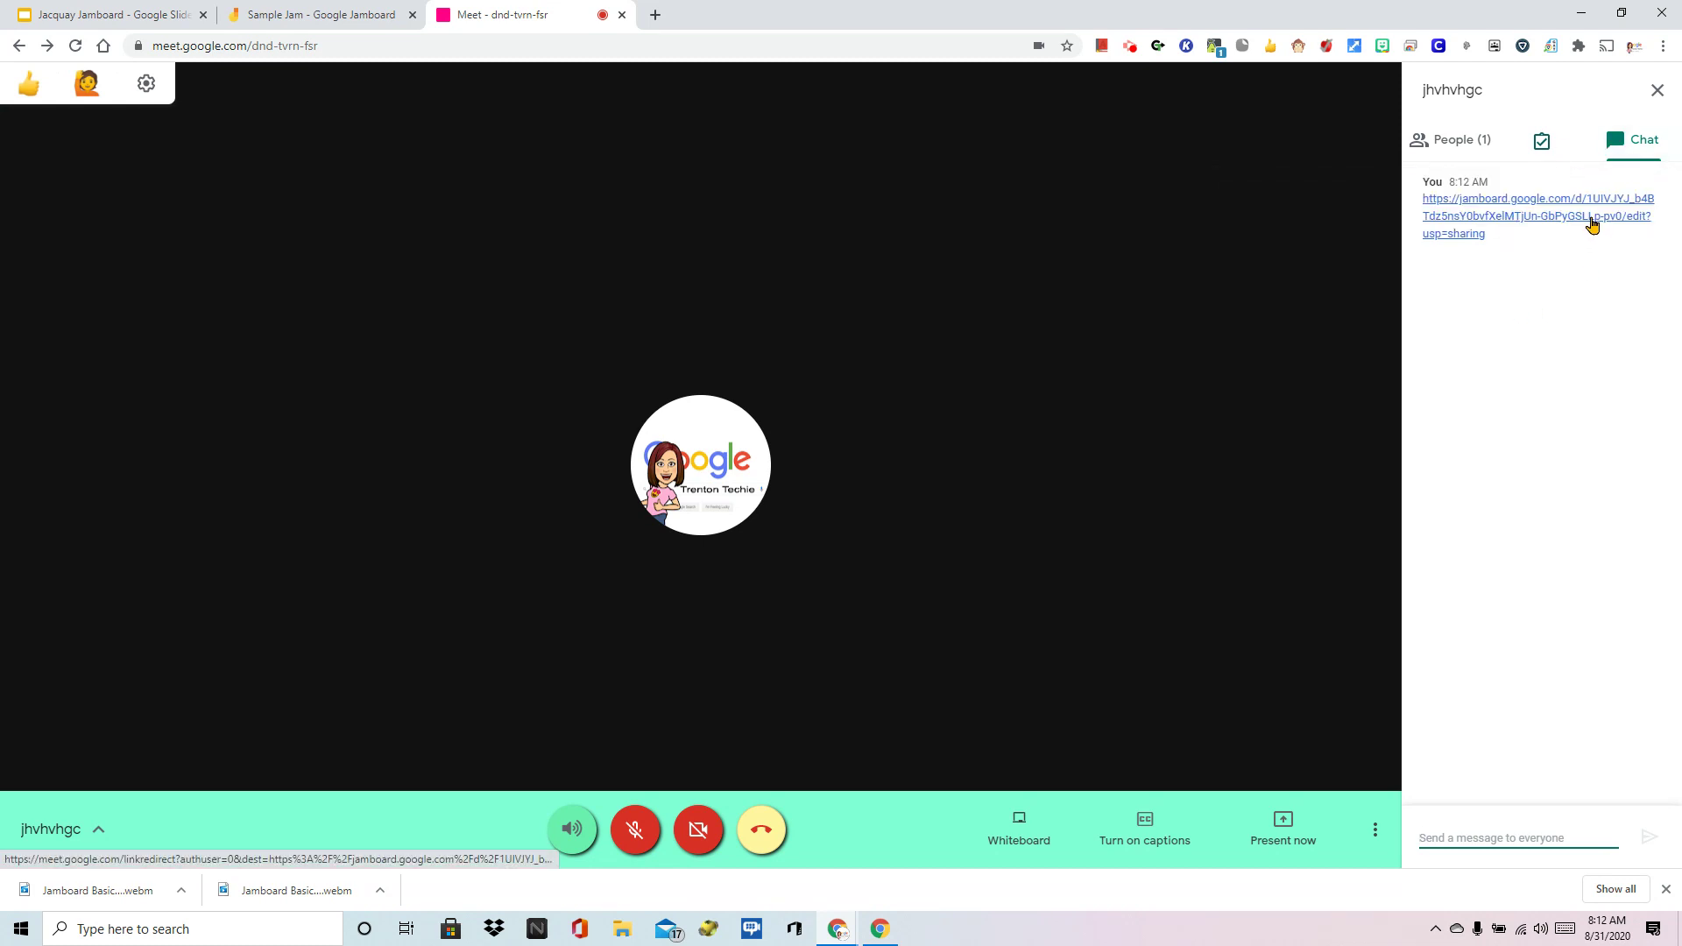
{"action": "left_click", "coordinate": [1447, 218]}
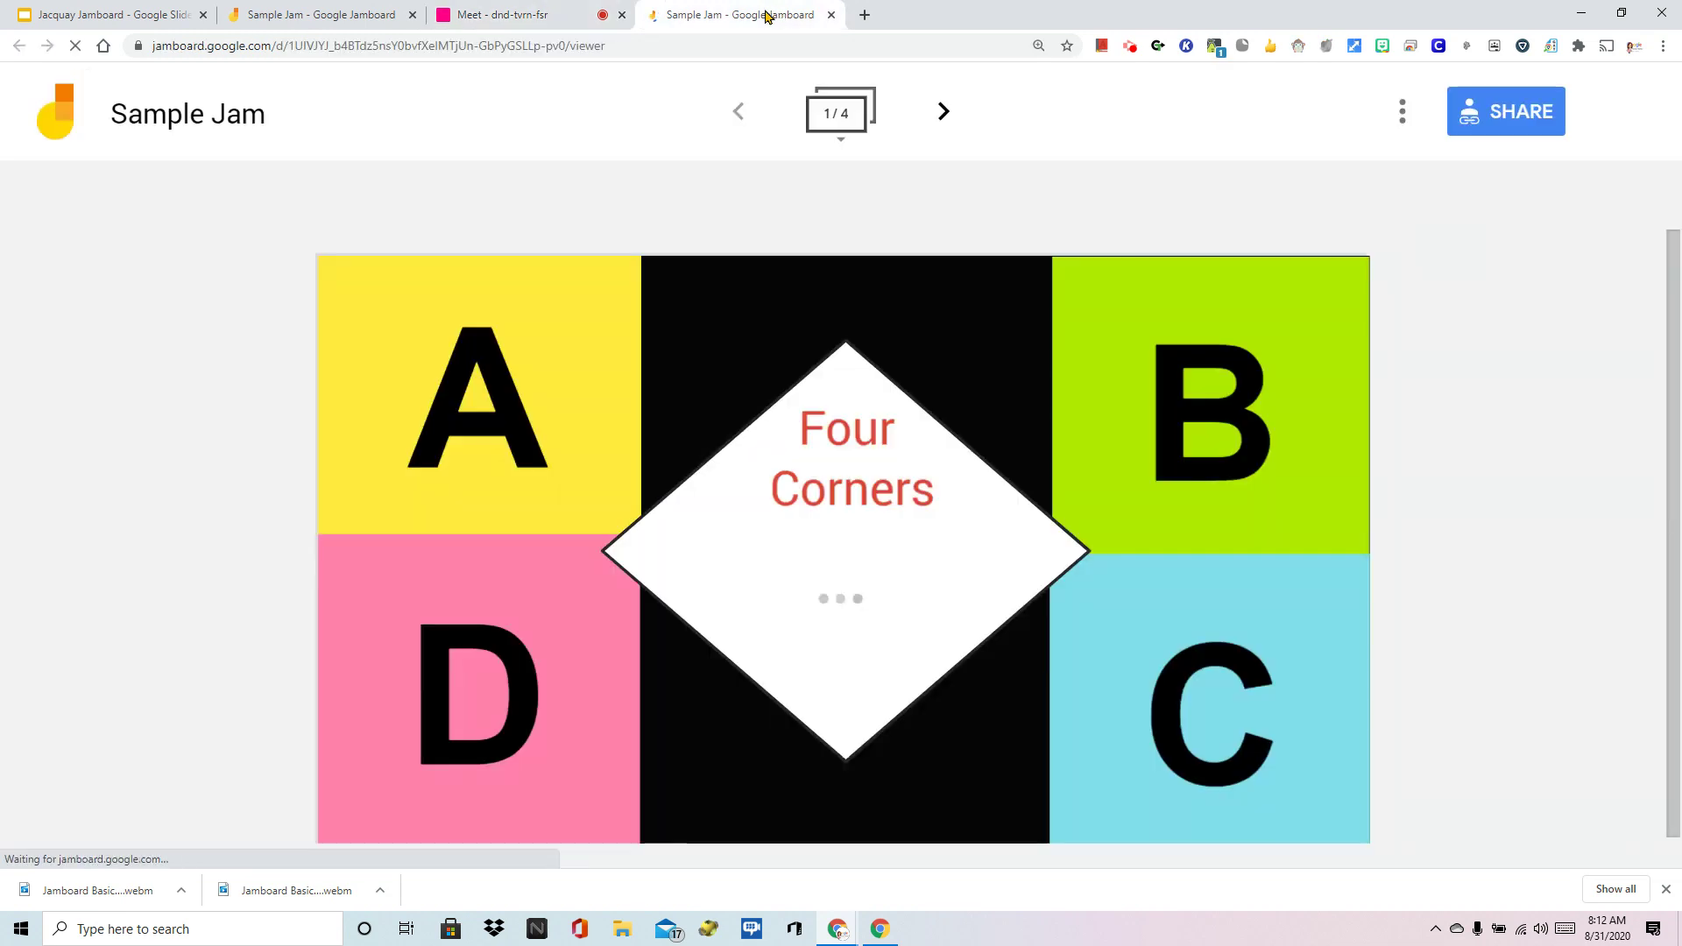
Wait for the new Sample Jam tab to load, ending on its Four Corners frame
{"action": "key", "text": "ctrl+shift+Tab"}
{"action": "left_click", "coordinate": [714, 15]}
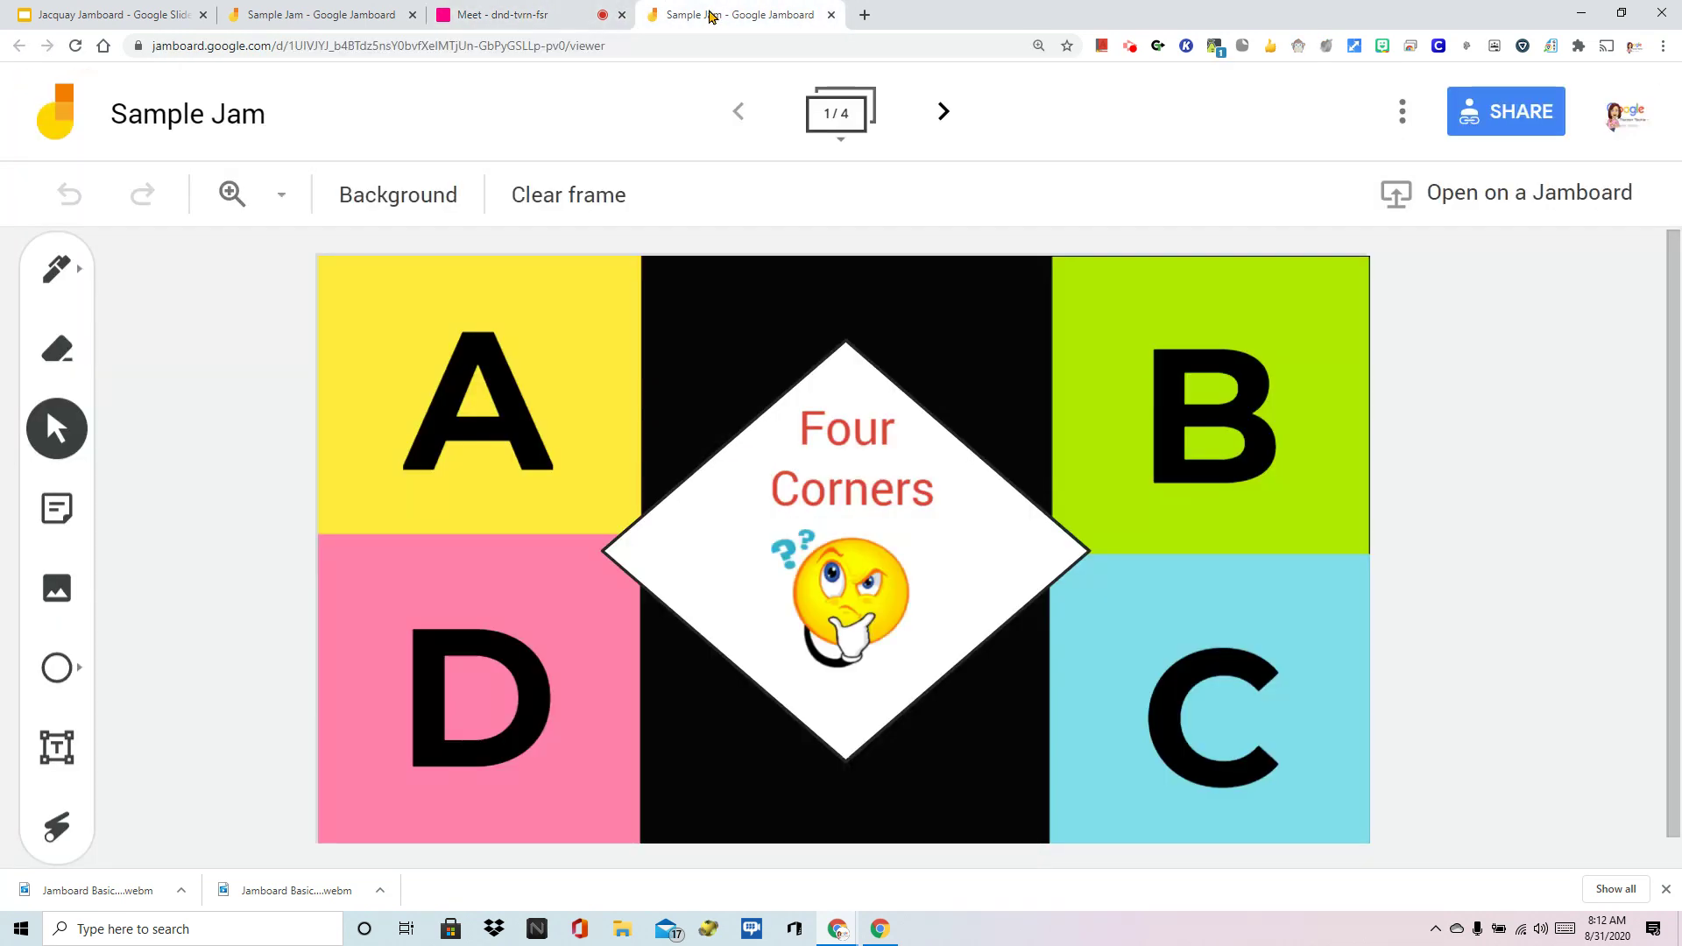
{"action": "left_click", "coordinate": [565, 17]}
{"action": "left_click", "coordinate": [708, 18]}
{"action": "left_click", "coordinate": [526, 19]}
{"action": "left_click", "coordinate": [701, 17]}
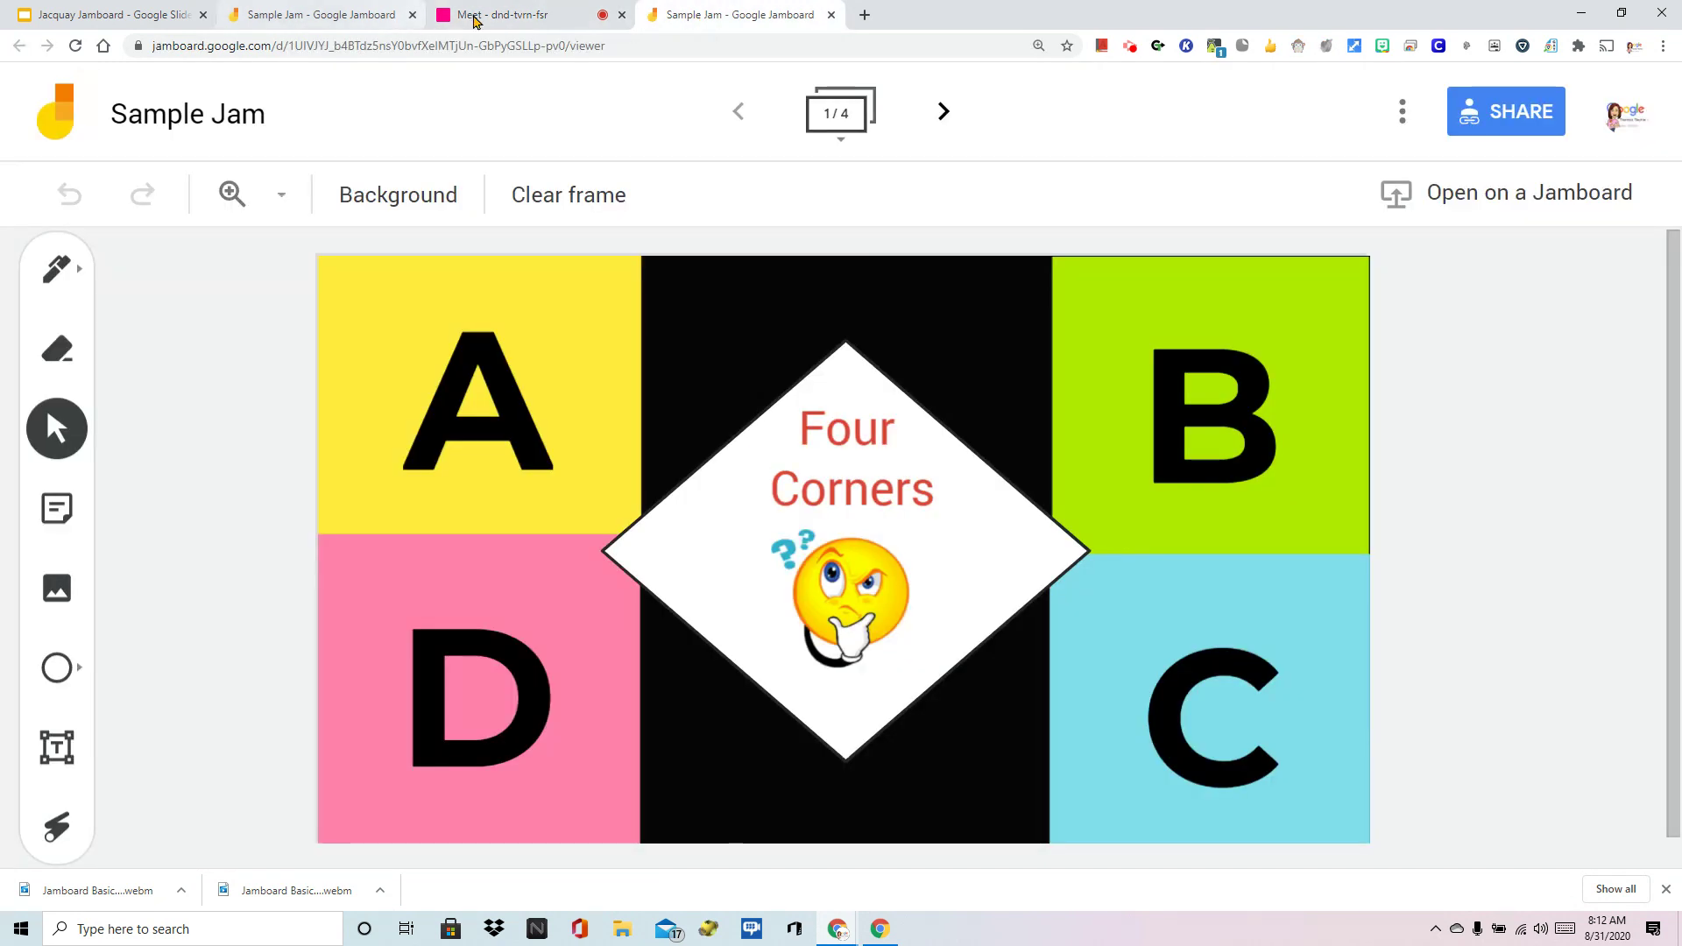
{"action": "left_click", "coordinate": [504, 17]}
{"action": "left_click", "coordinate": [706, 15]}
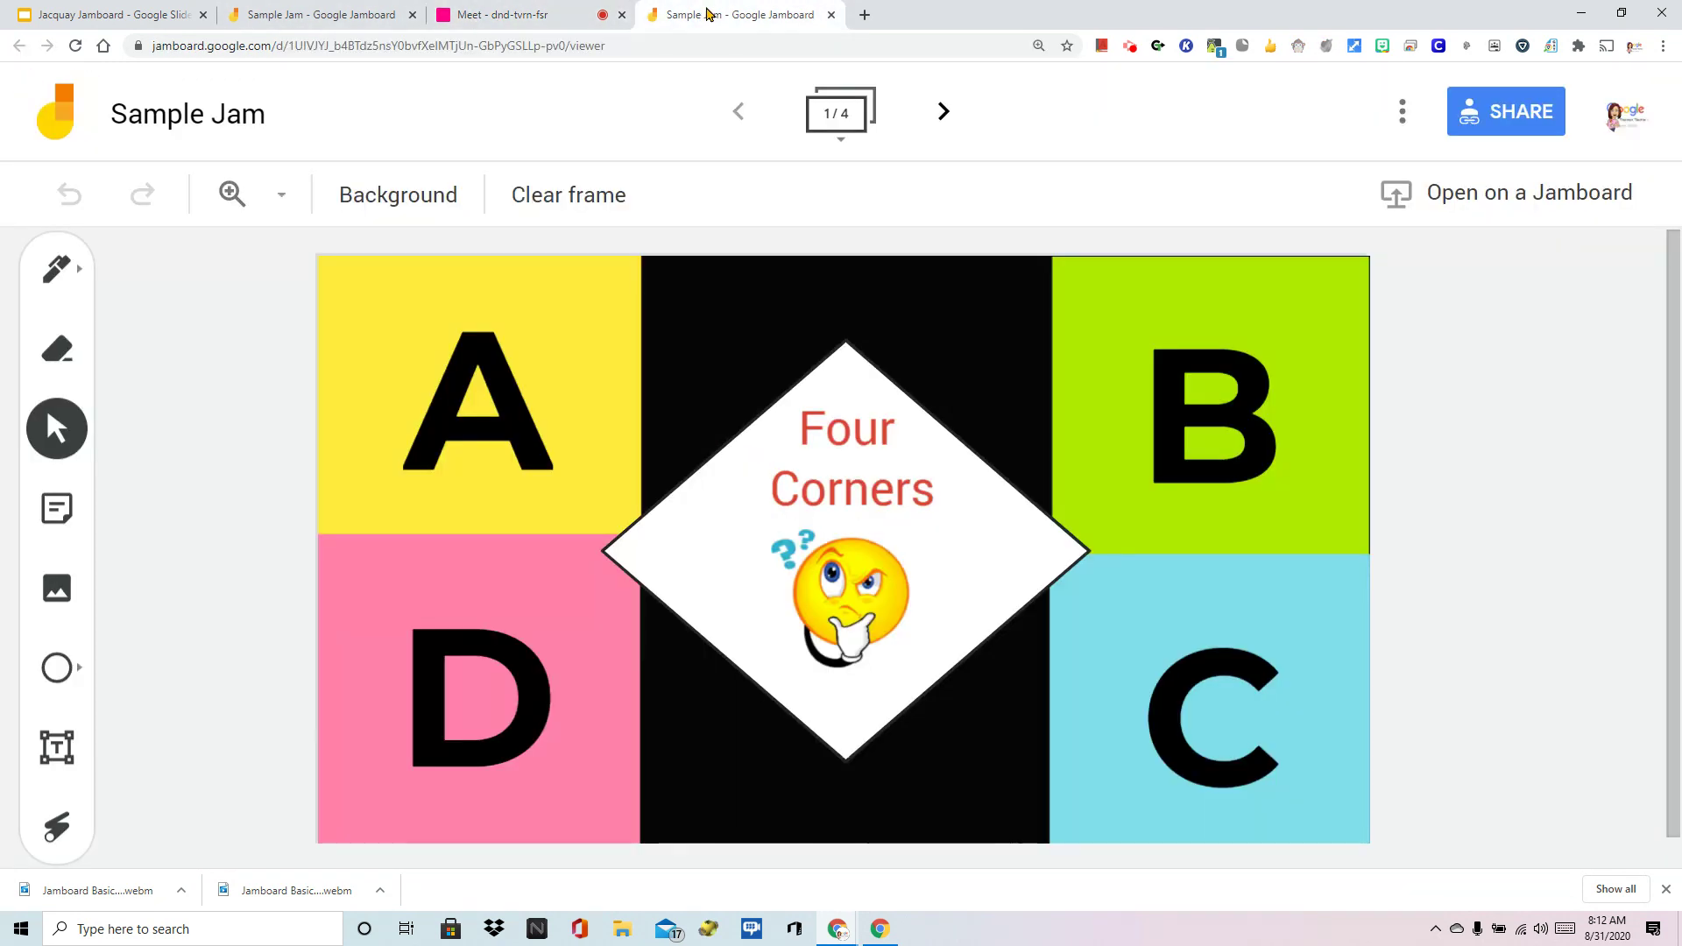
{"action": "left_click", "coordinate": [523, 17]}
{"action": "left_click", "coordinate": [699, 14]}
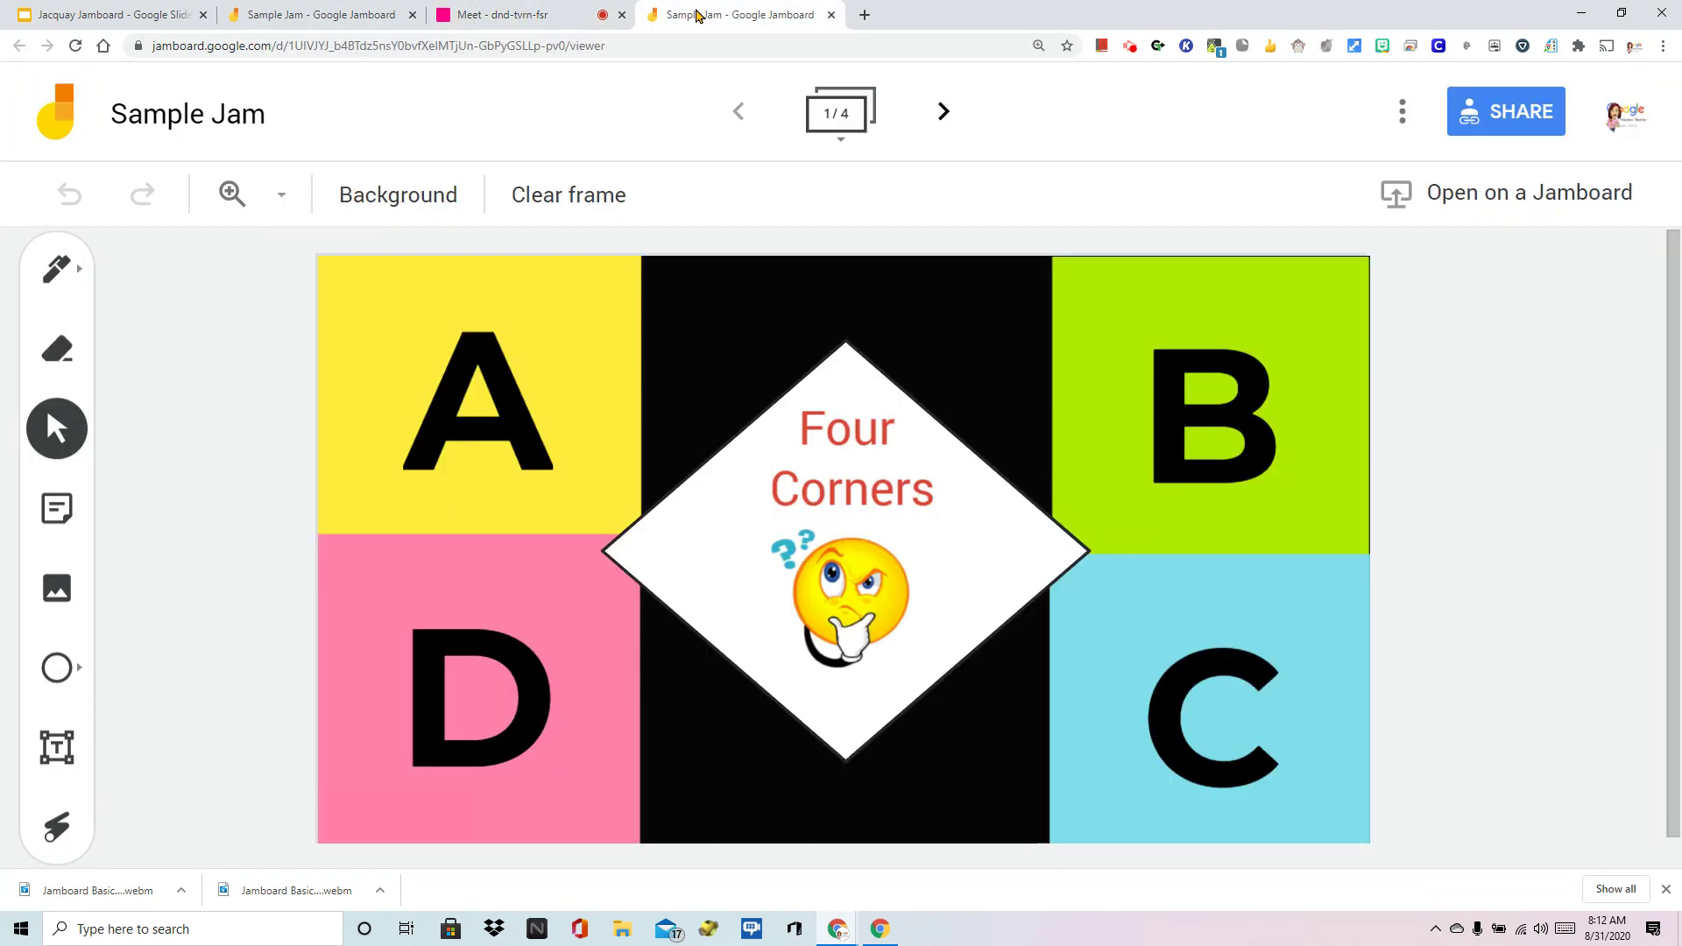
Add a yellow sticky note reading 'KJ' and discard the extra empty note
{"action": "left_click", "coordinate": [55, 517]}
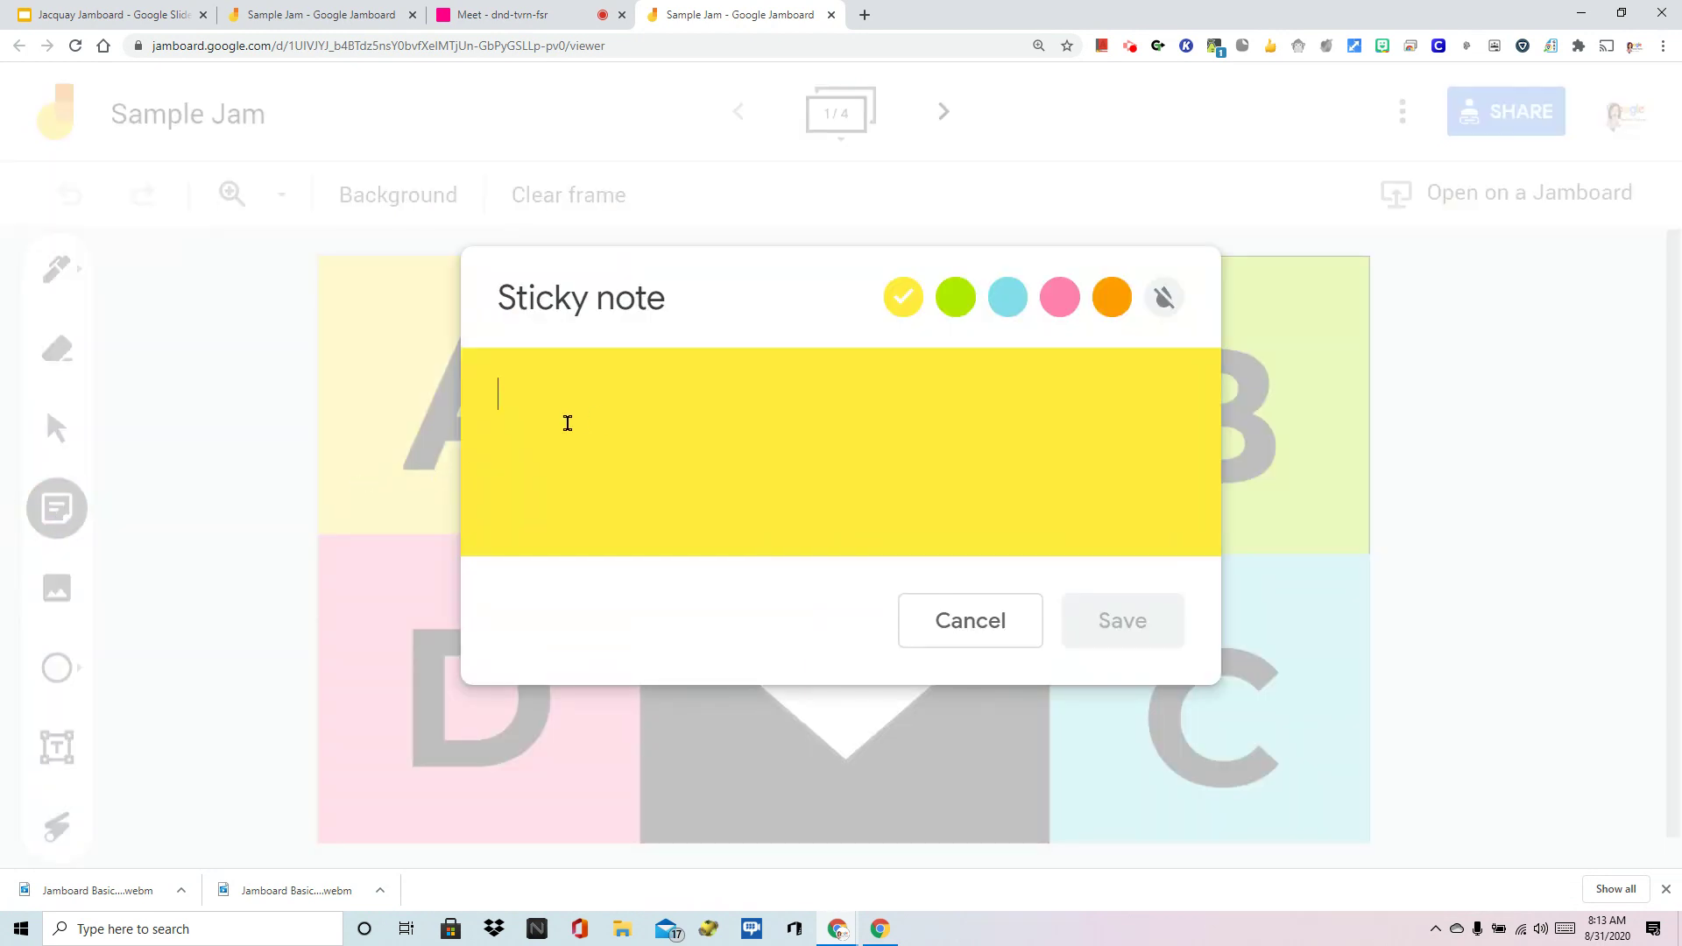
{"action": "type", "text": "KJ"}
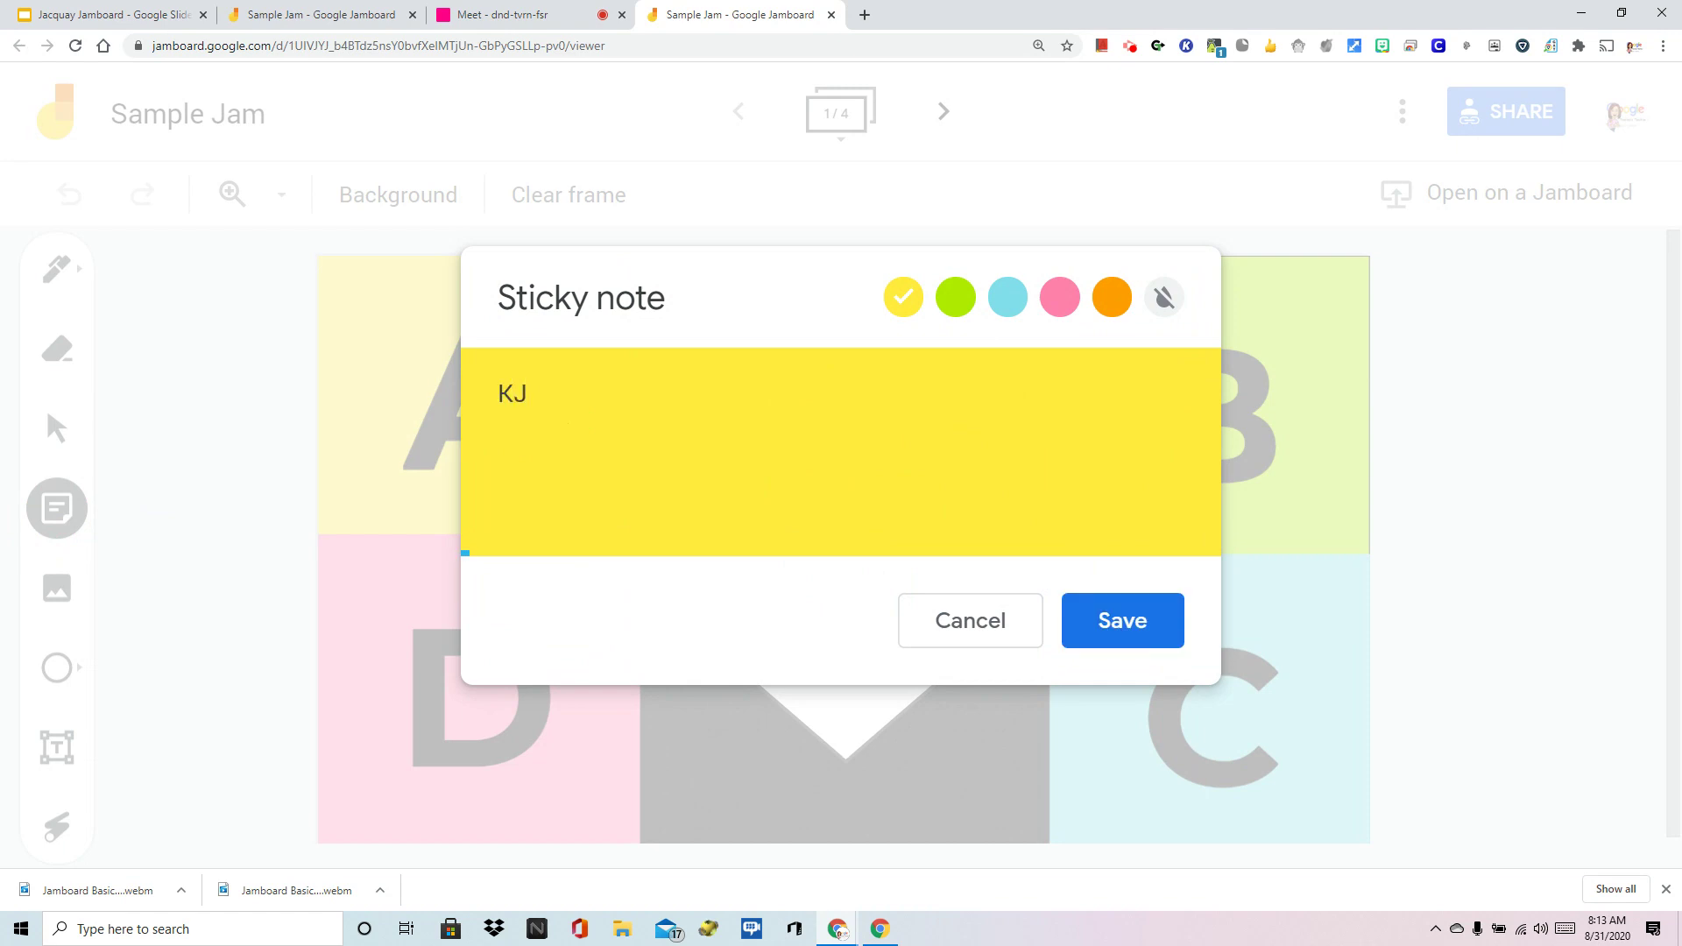
{"action": "left_click", "coordinate": [1089, 623]}
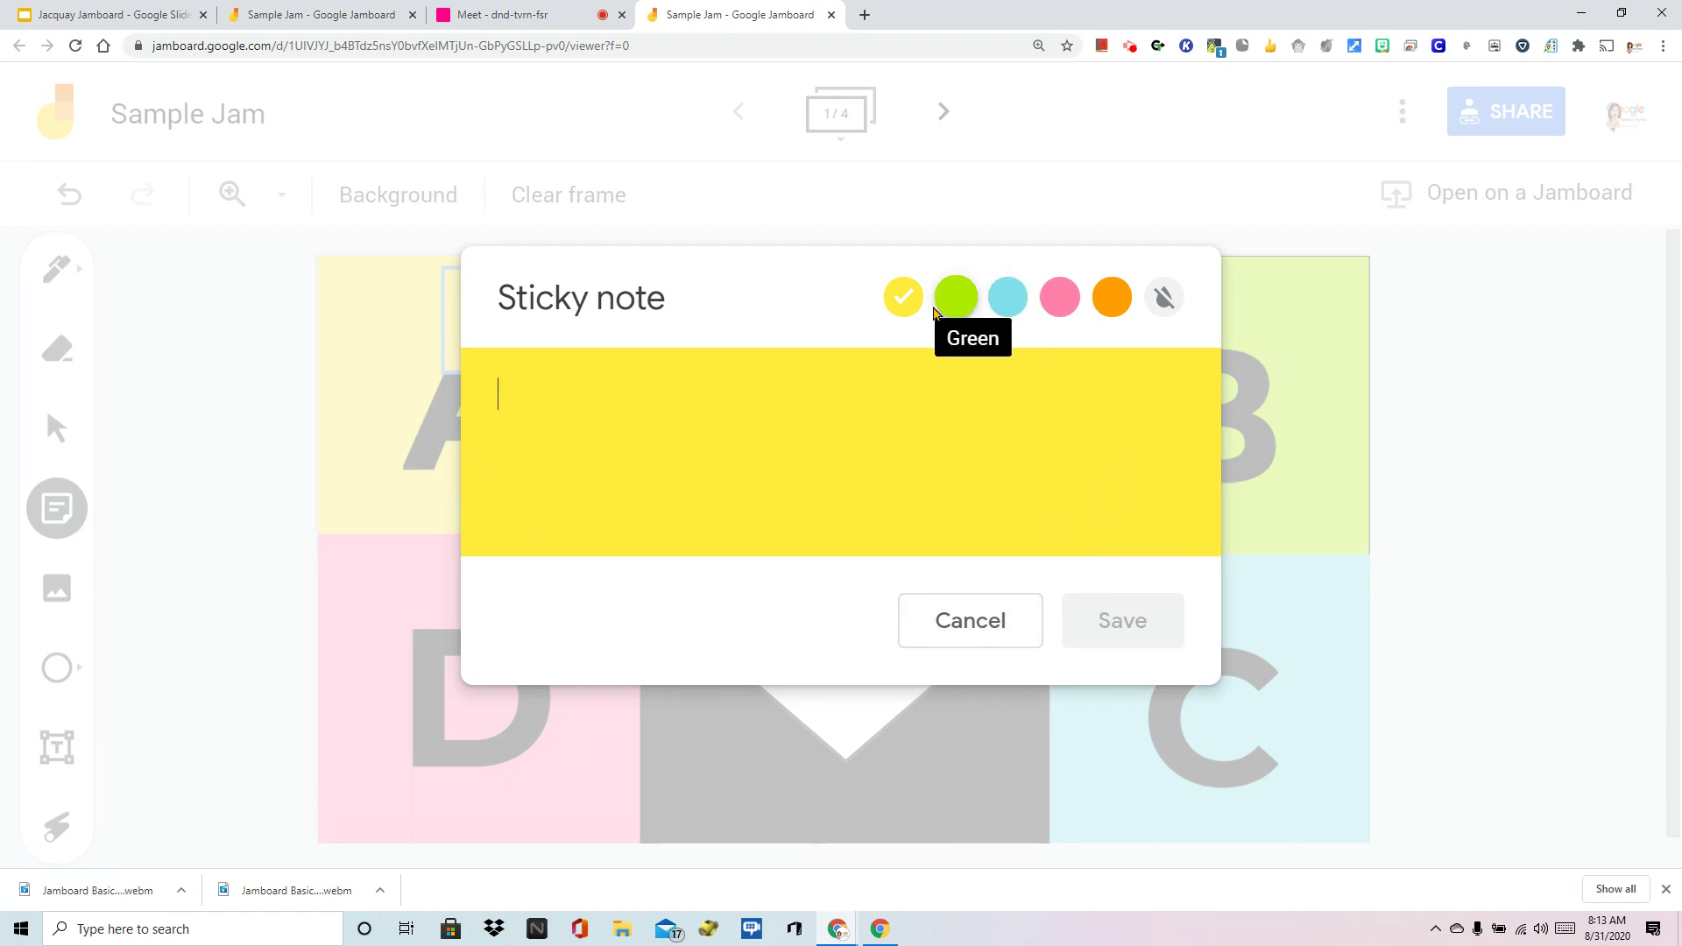
{"action": "left_click", "coordinate": [919, 633]}
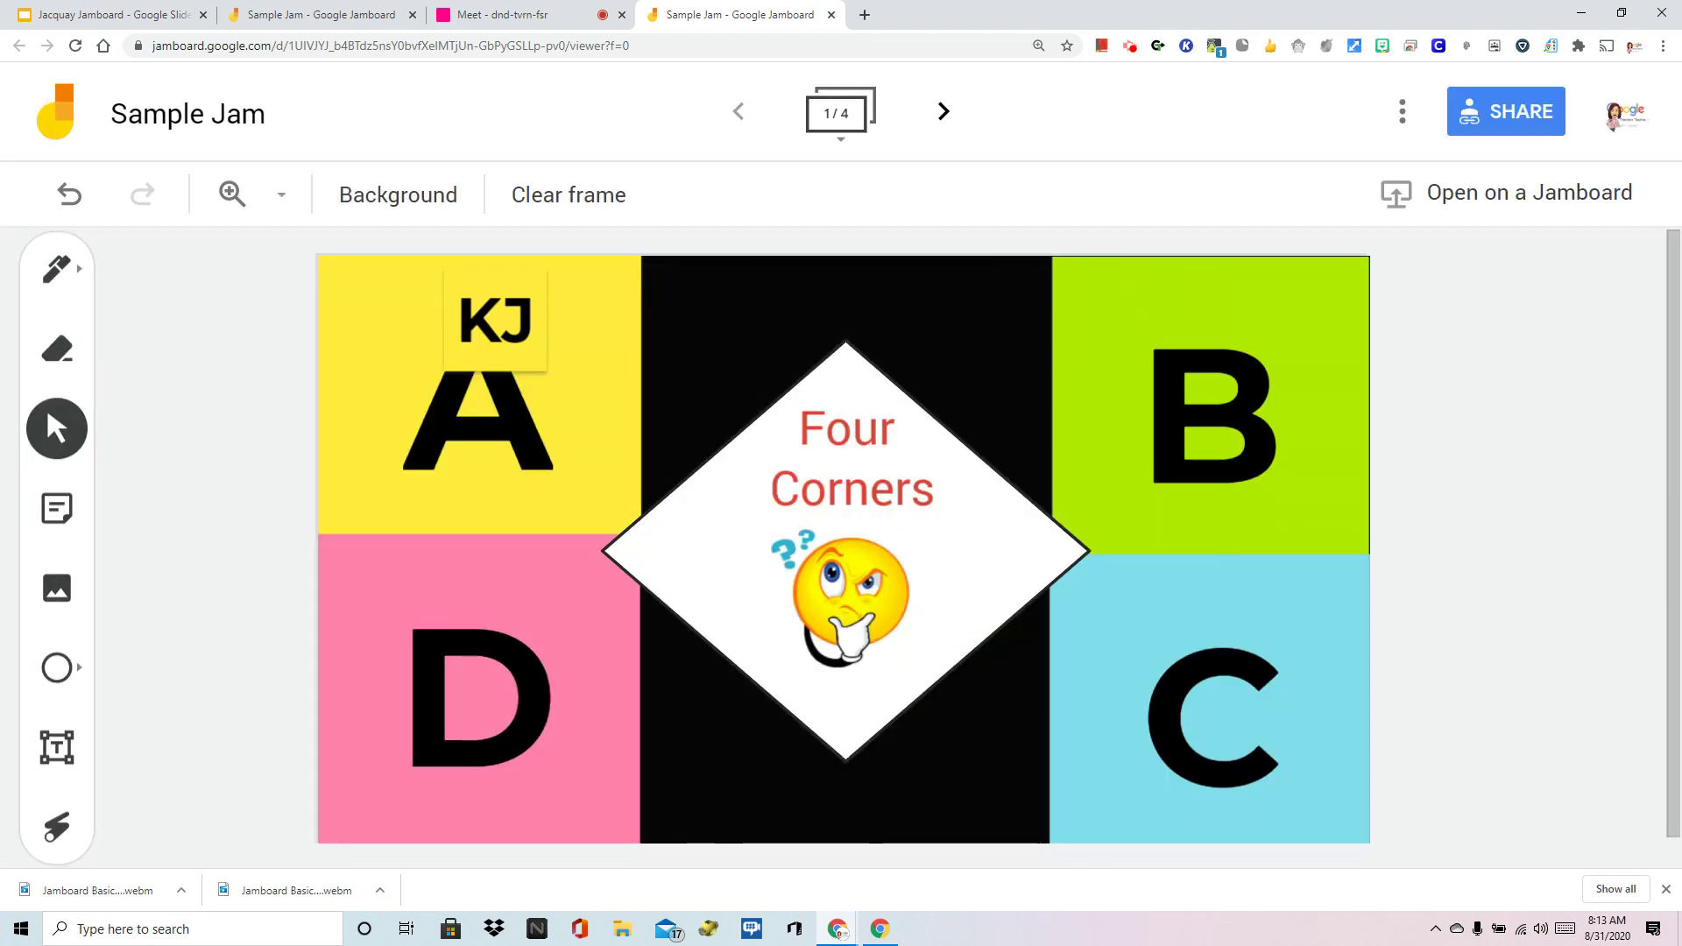
Drag the KJ sticky note from corner A to the centre diamond
{"action": "left_click_drag", "start_coordinate": [478, 344], "coordinate": [935, 357]}
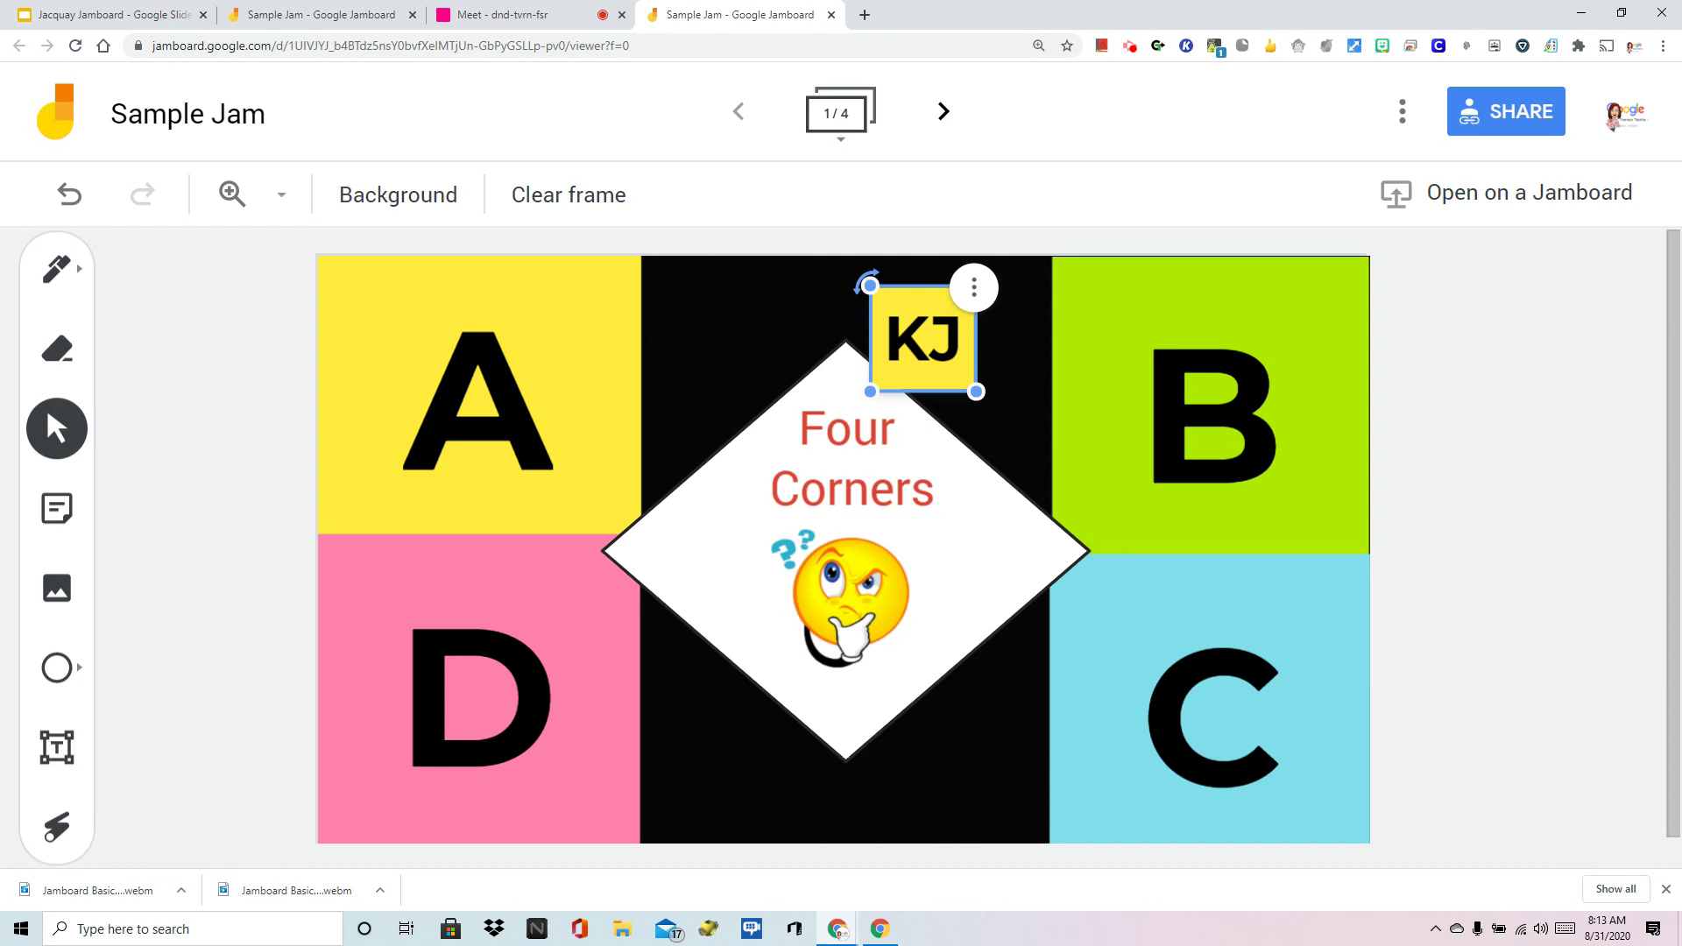
{"action": "left_click_drag", "start_coordinate": [918, 354], "coordinate": [815, 508]}
{"action": "left_click", "coordinate": [347, 308]}
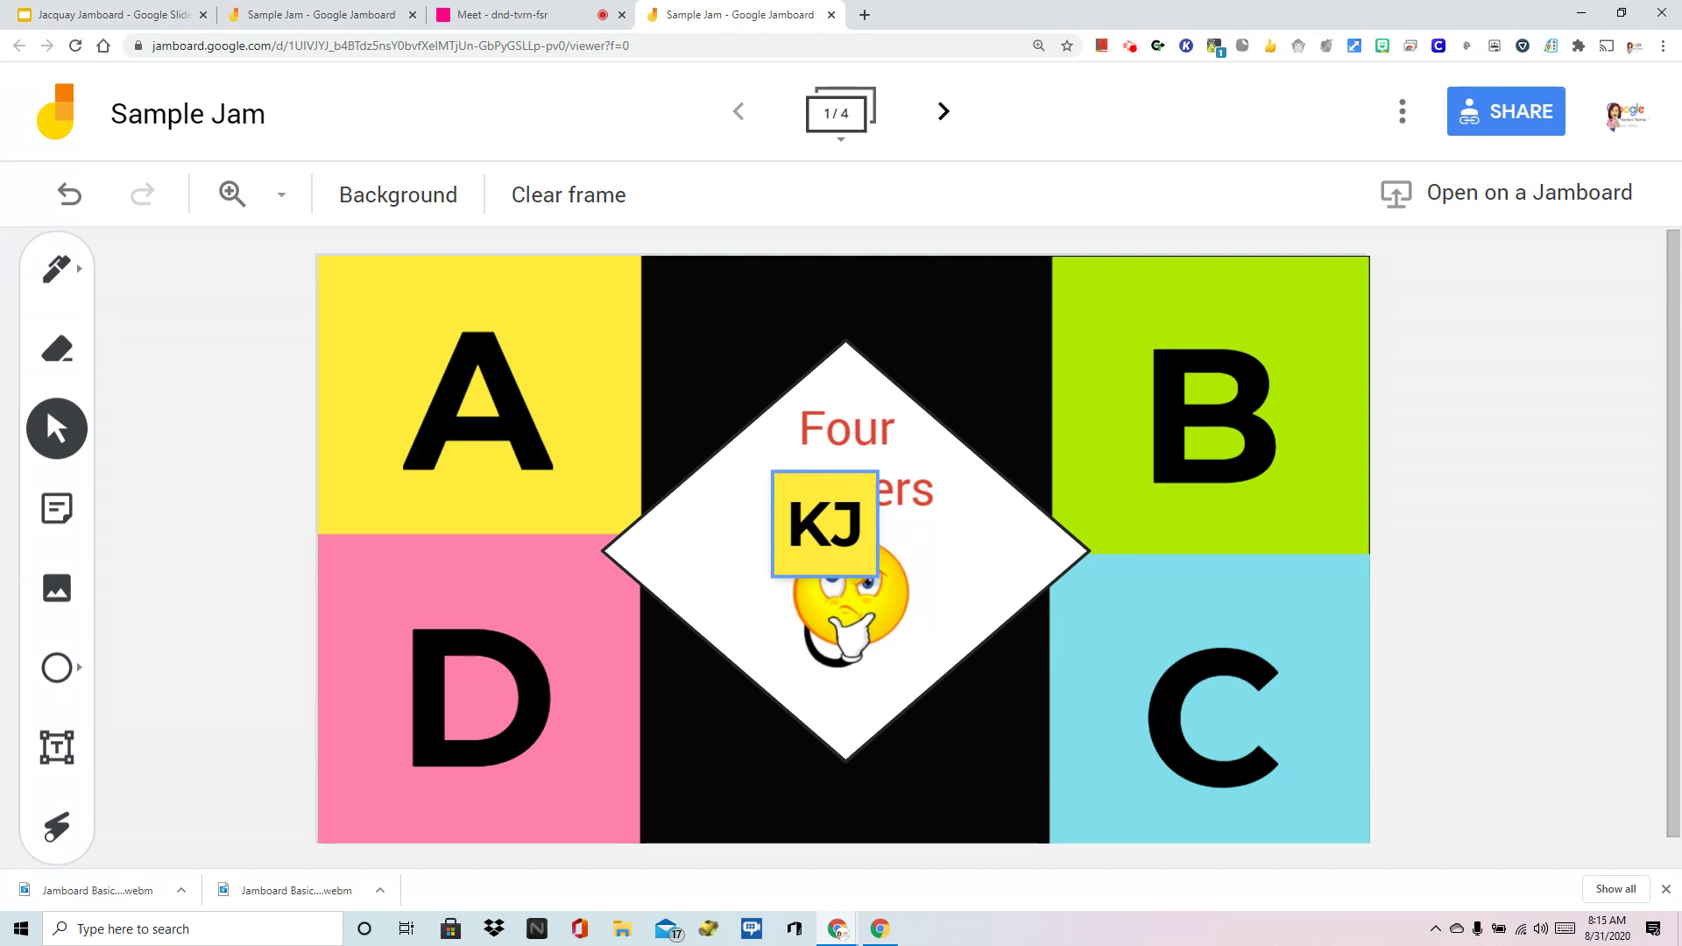
Drag the KJ note onto the pink D square and deselect it
{"action": "left_click_drag", "start_coordinate": [847, 570], "coordinate": [574, 668]}
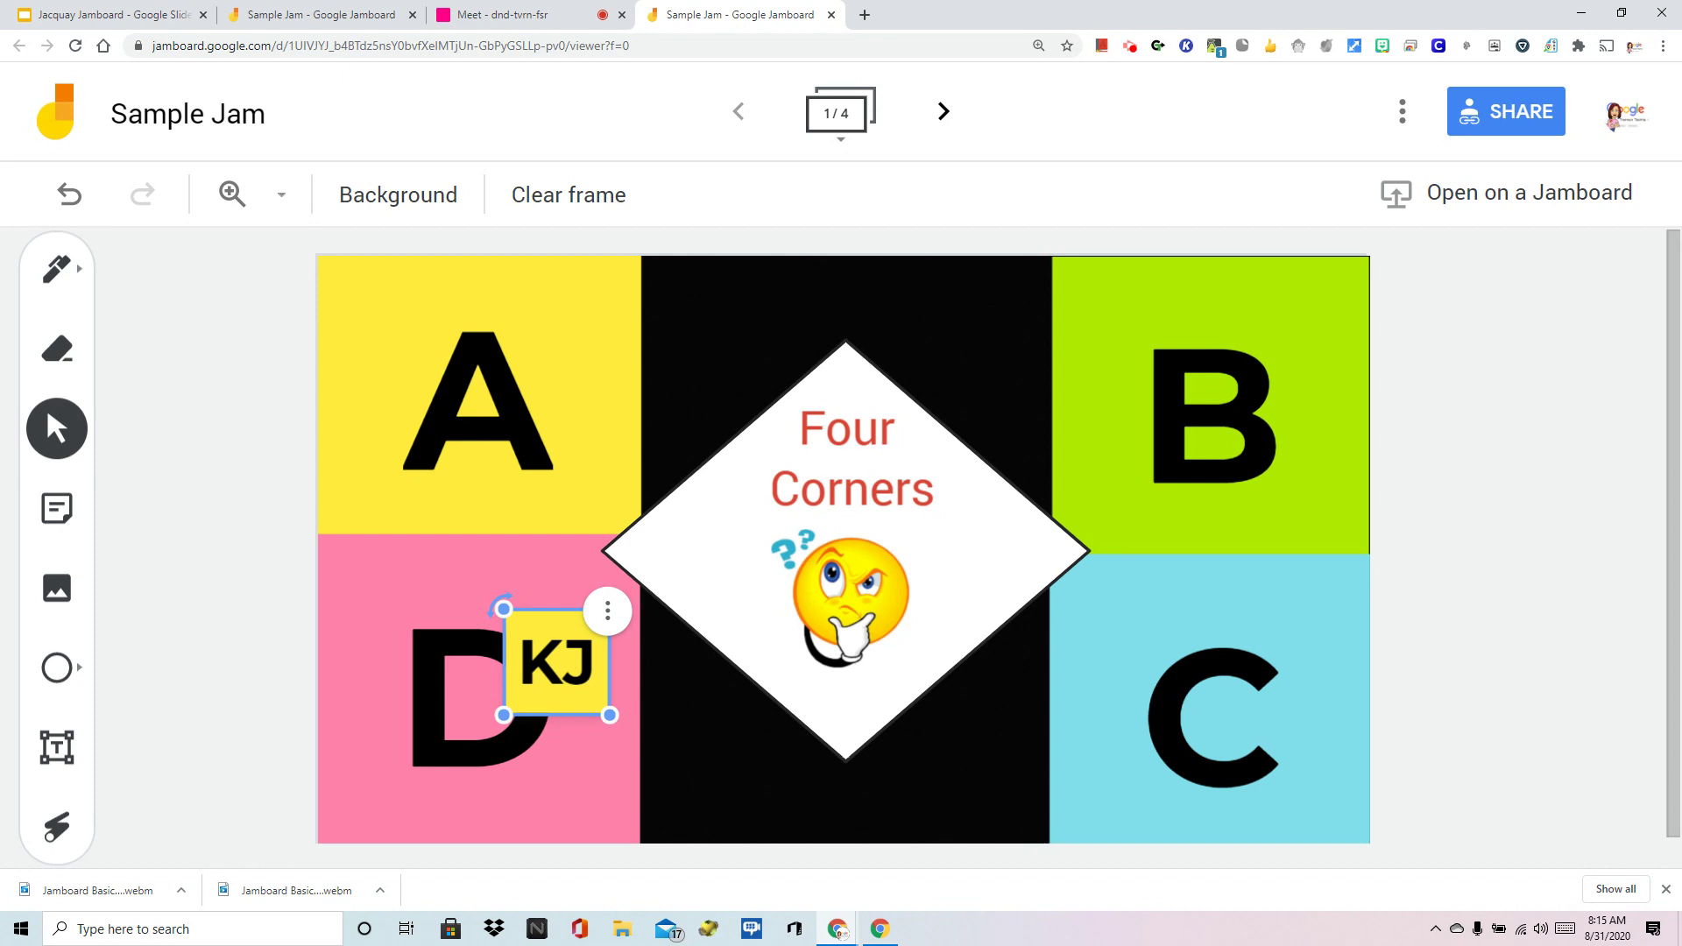
{"action": "left_click", "coordinate": [1446, 445]}
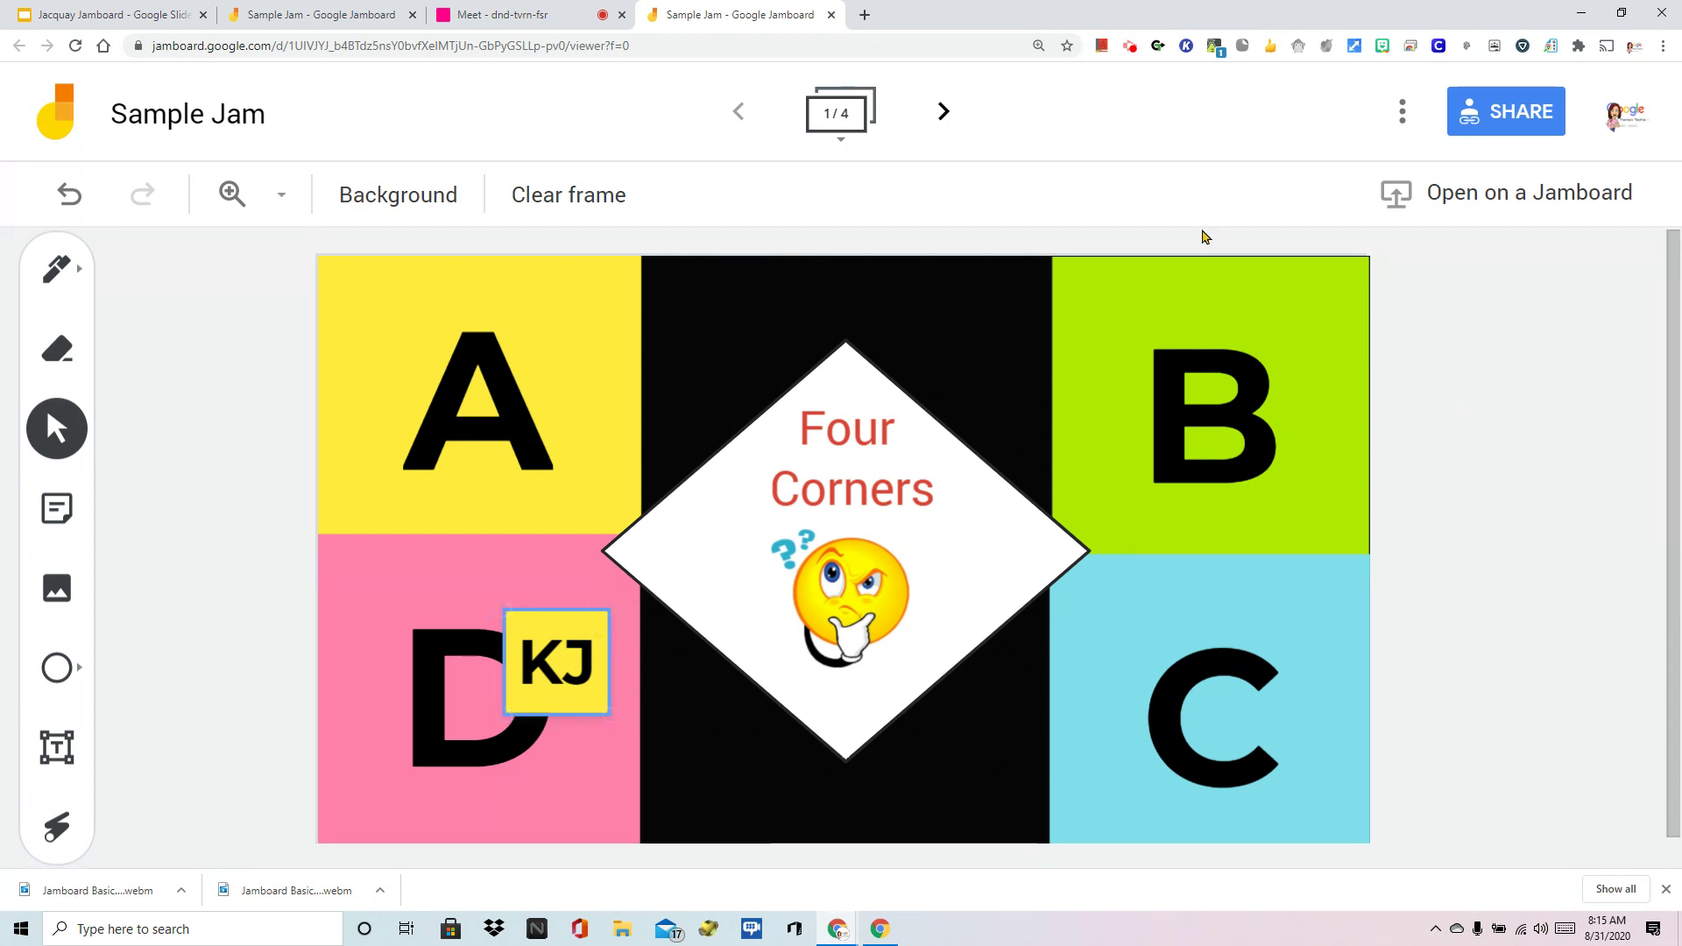